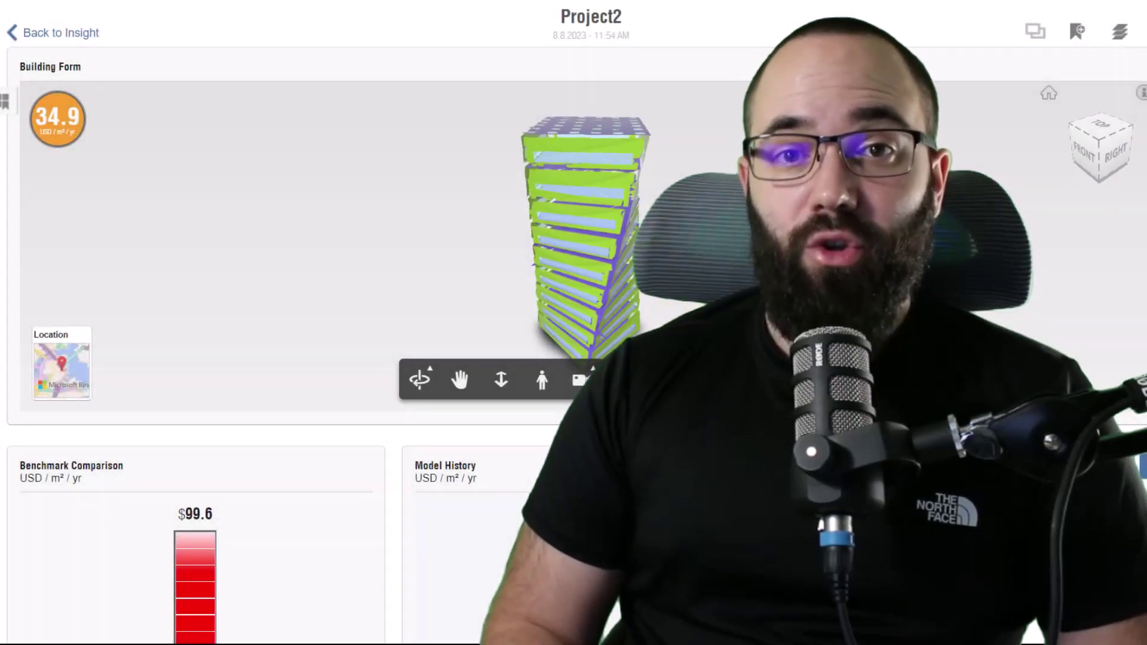
Step: Scroll the Insight energy cards, then view the Monthly Overview, Measure Warnings and Detailed Report sections
scroll(358, 323, down, 15)
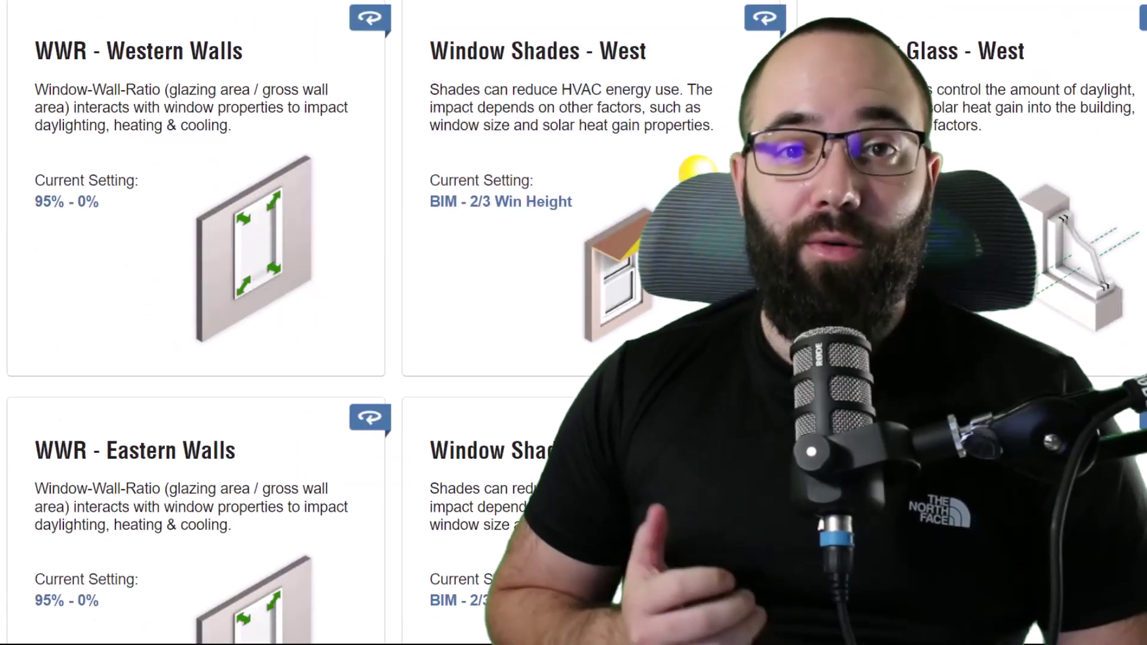
scroll(358, 322, down, 7)
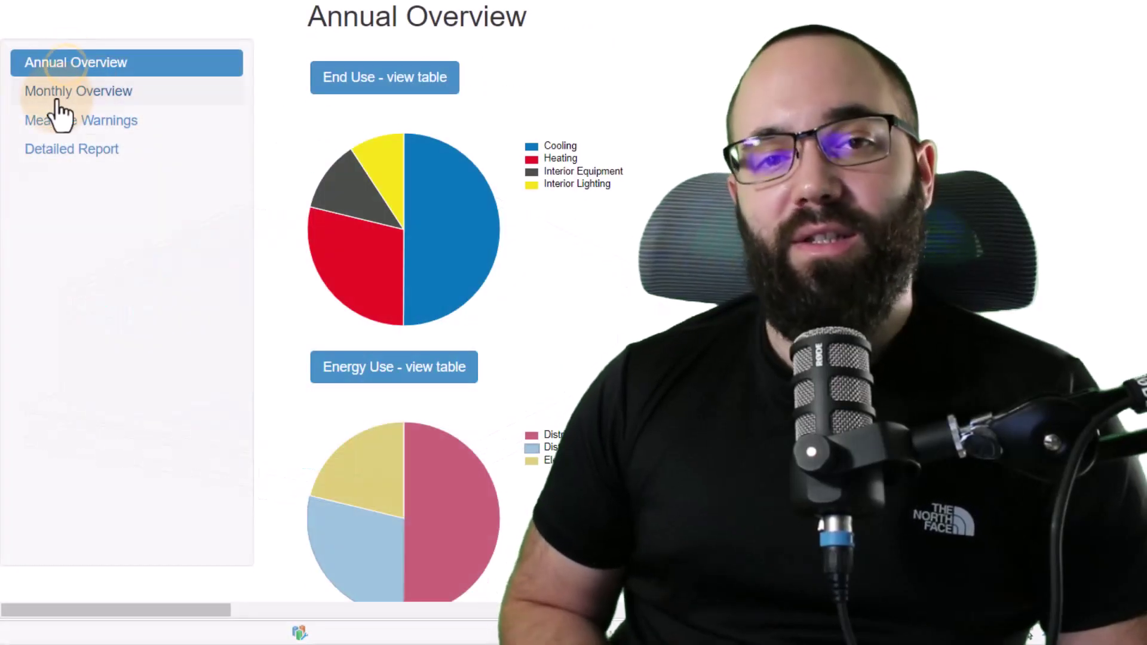
click(58, 95)
click(67, 122)
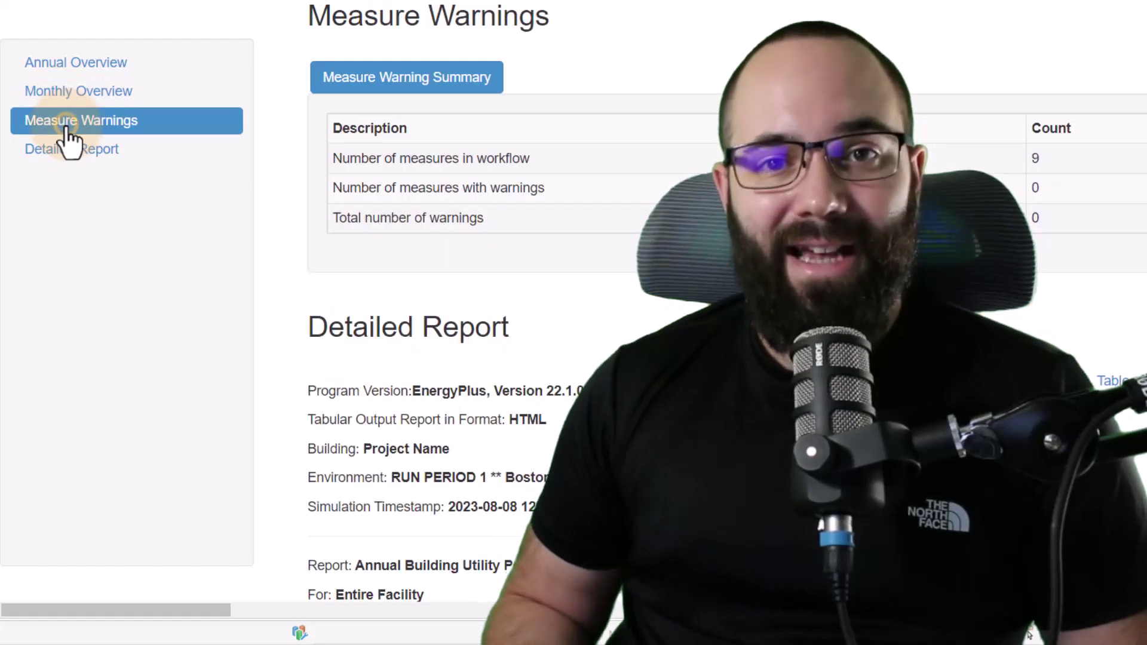
click(69, 148)
click(71, 150)
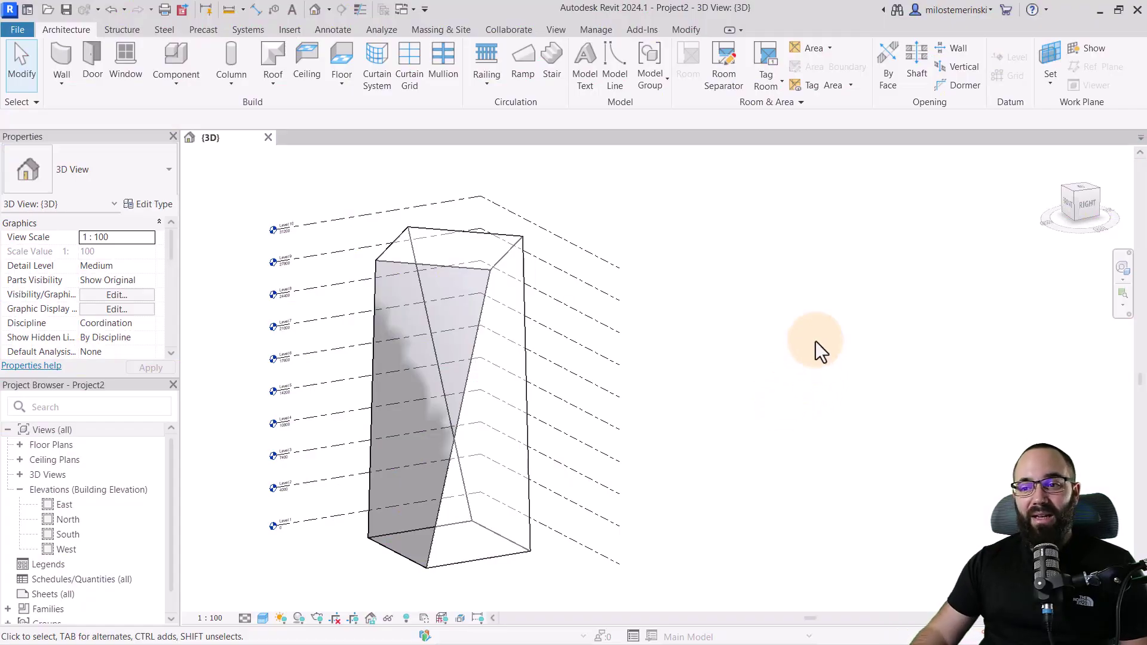
Step: Orbit around the twisted tower mass, select and deselect it, and switch to the Analyze ribbon
shift+middle_drag(815, 343, 760, 440)
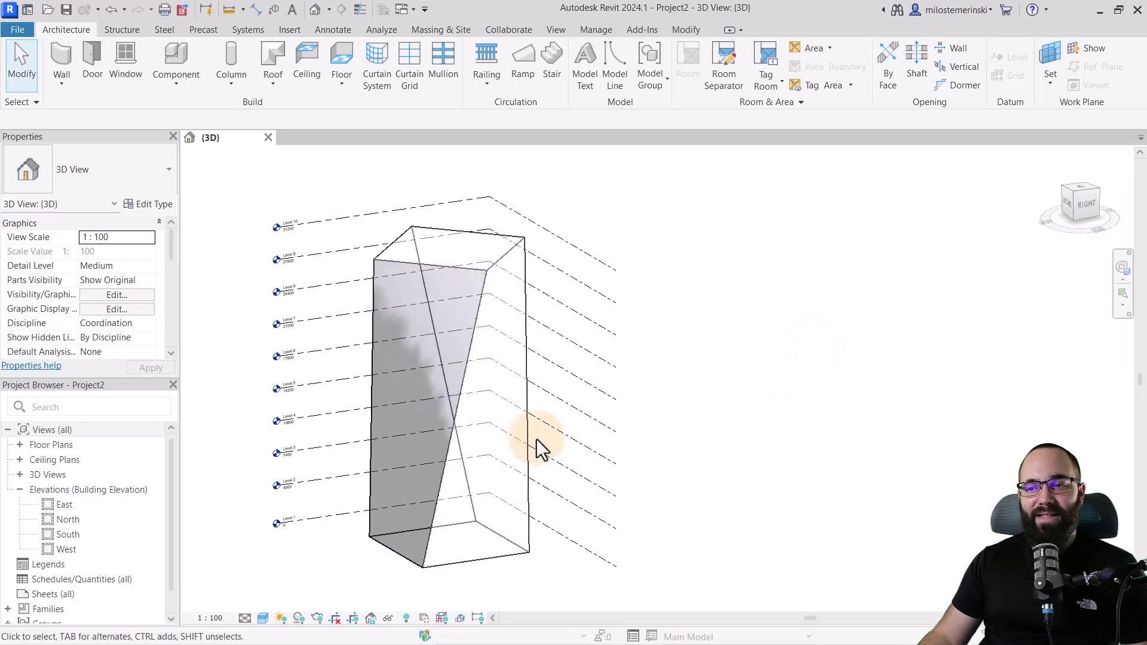
click(528, 443)
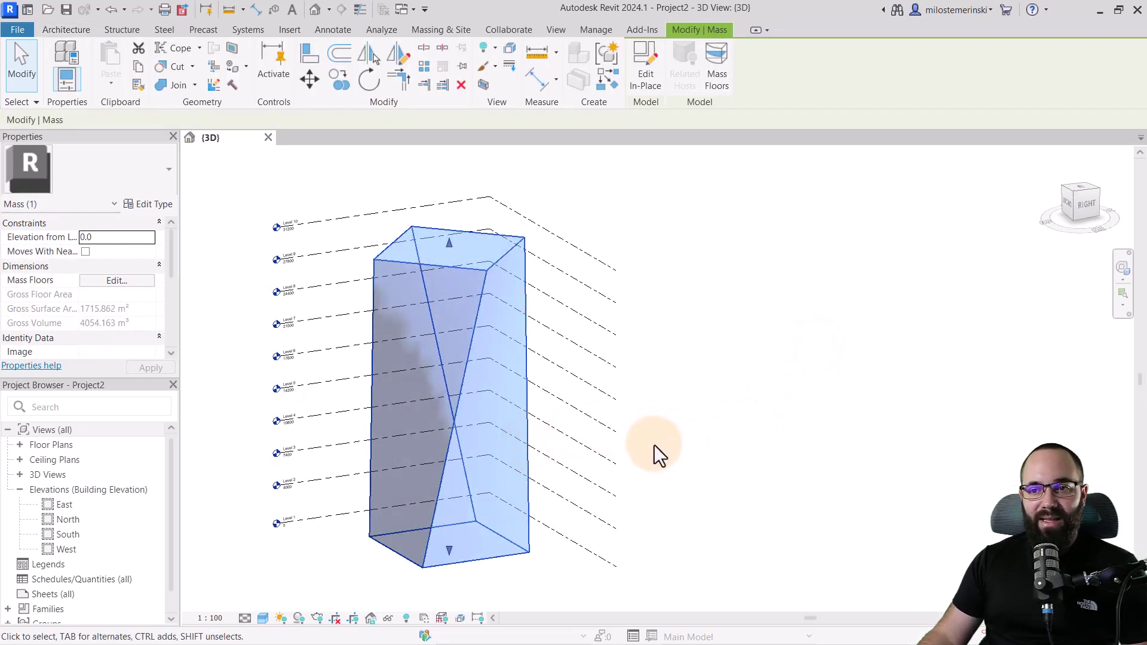
shift+middle_drag(655, 446, 710, 472)
click(673, 441)
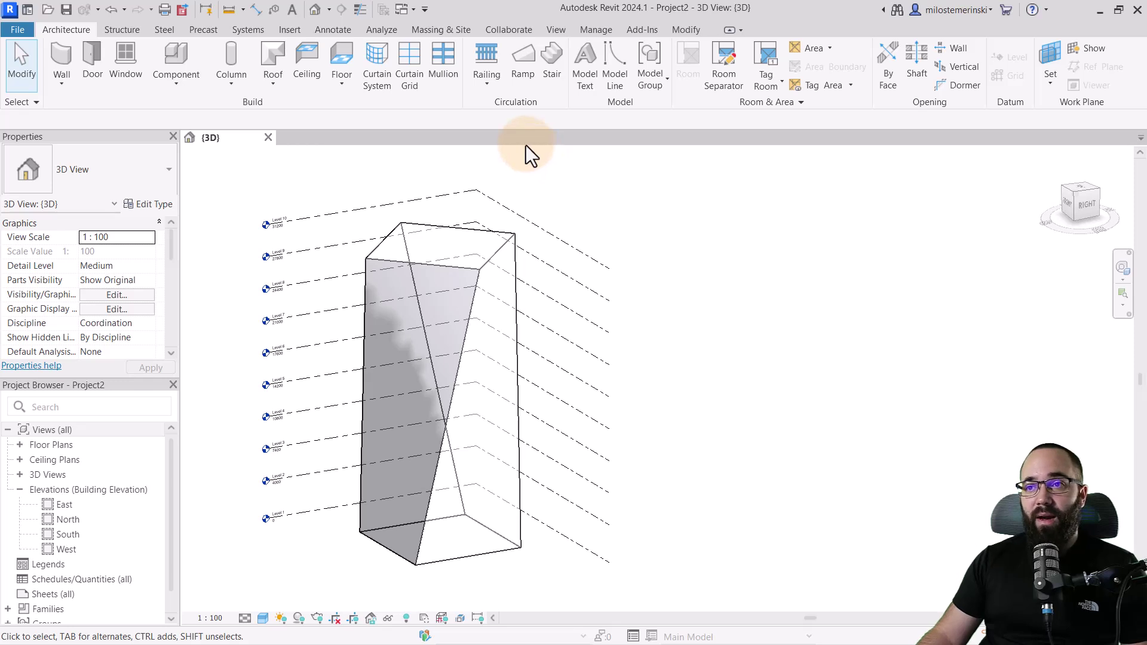
click(380, 30)
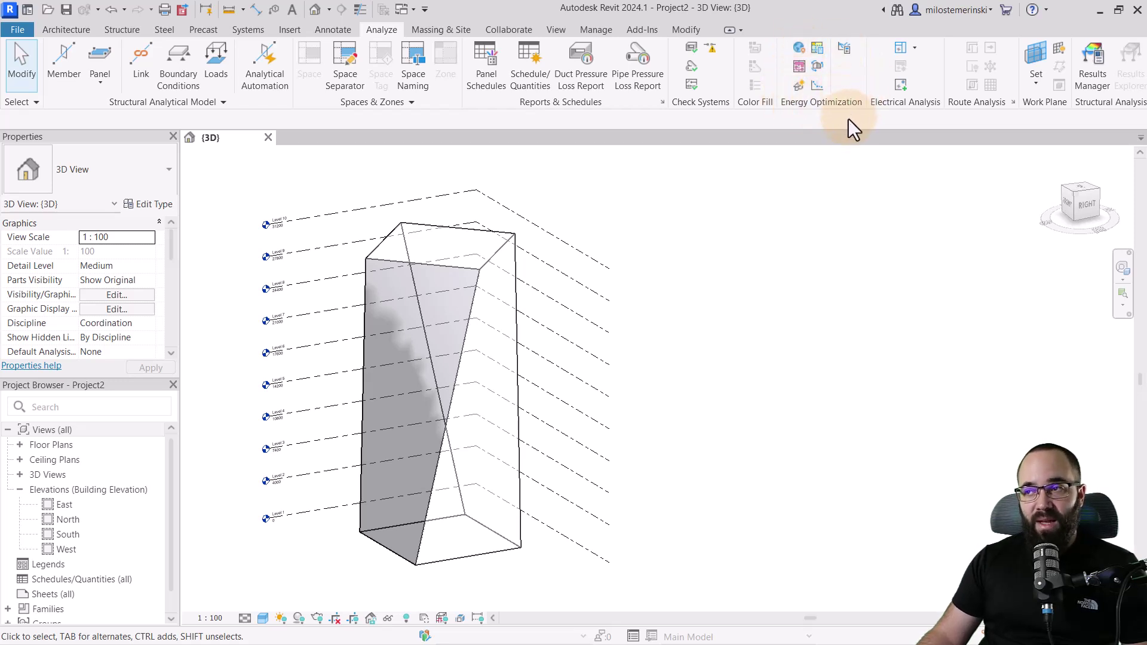
Step: Place the project location marker in Boston and choose weather station 53158
click(799, 49)
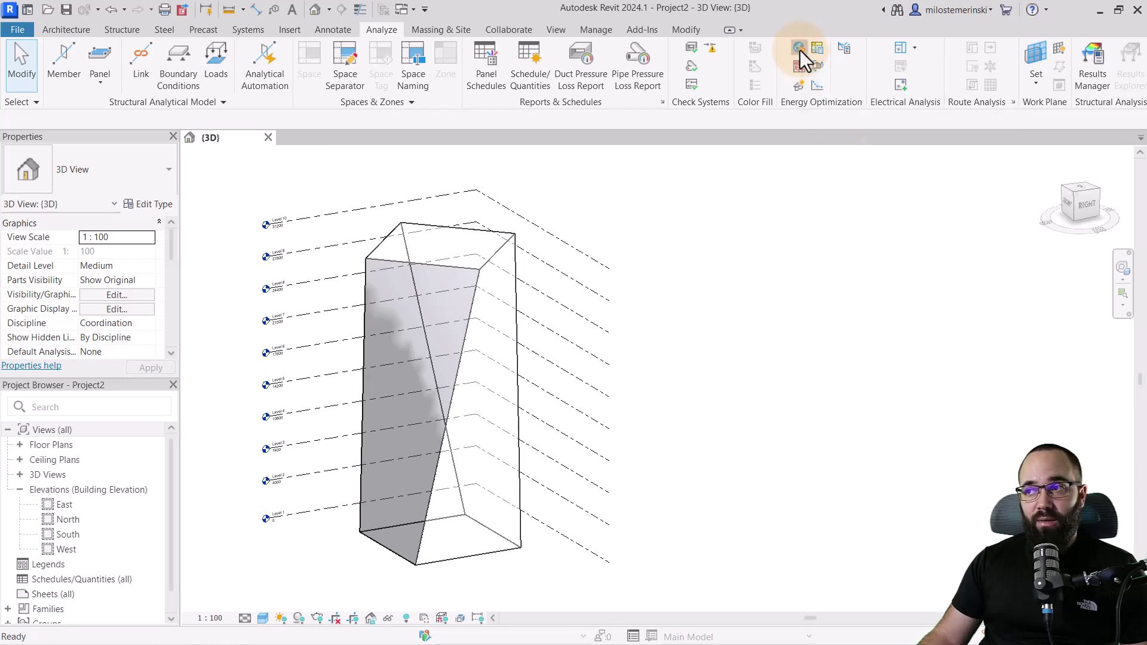
drag(462, 176, 411, 176)
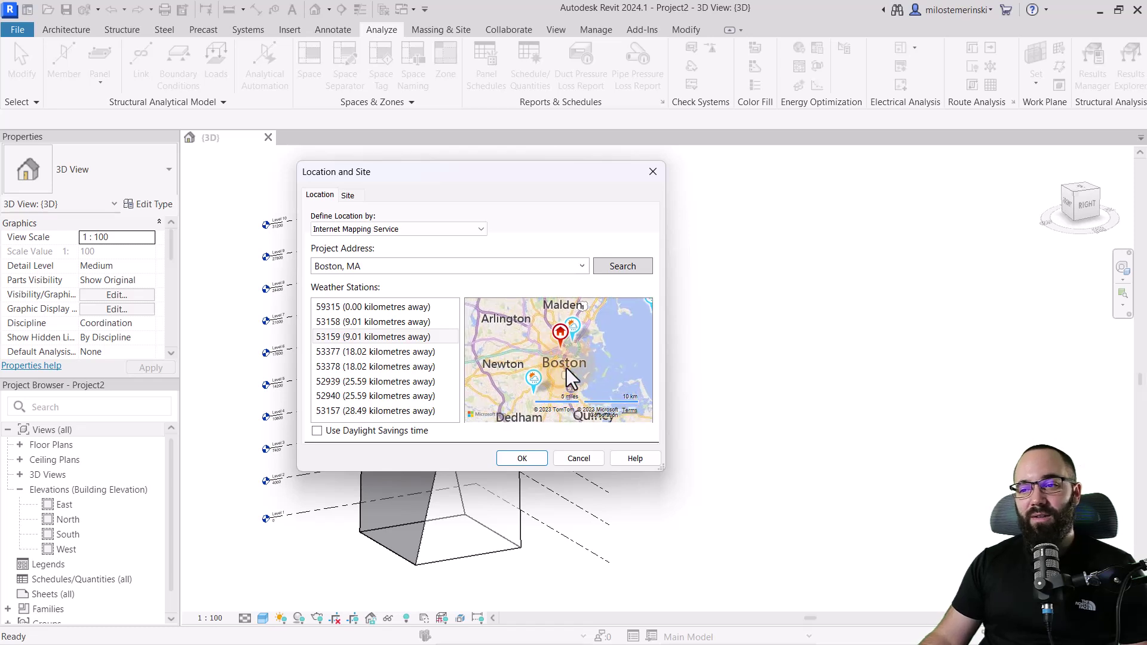
mouse_move(554, 350)
mouse_down()
mouse_move(537, 357)
mouse_move(553, 349)
mouse_up()
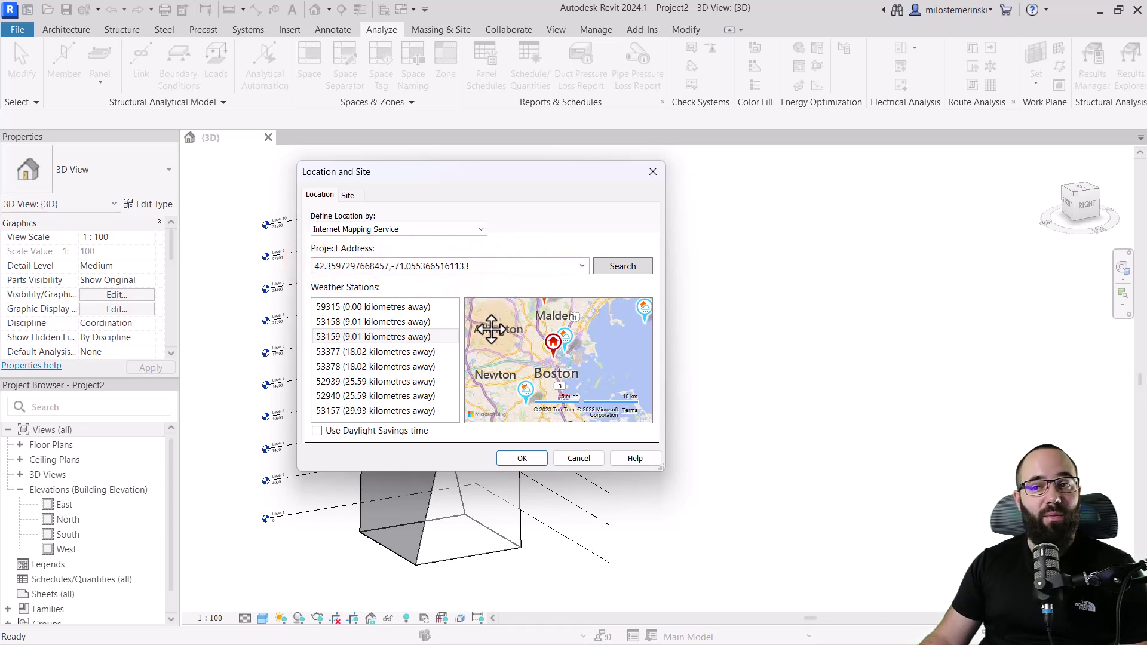
click(373, 318)
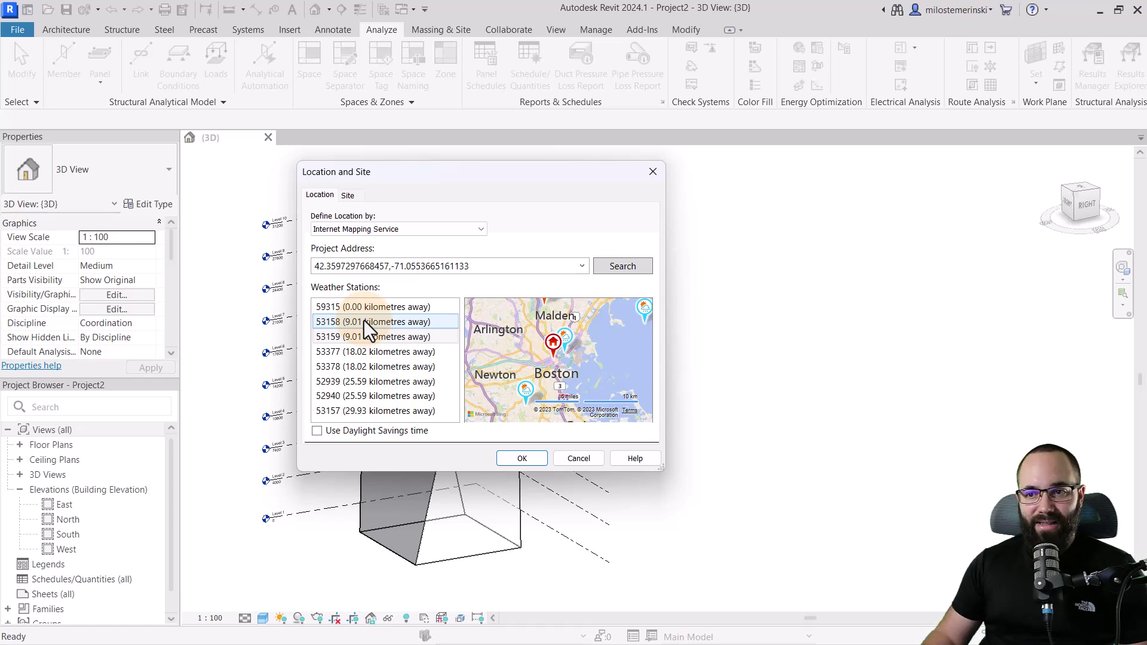
click(364, 322)
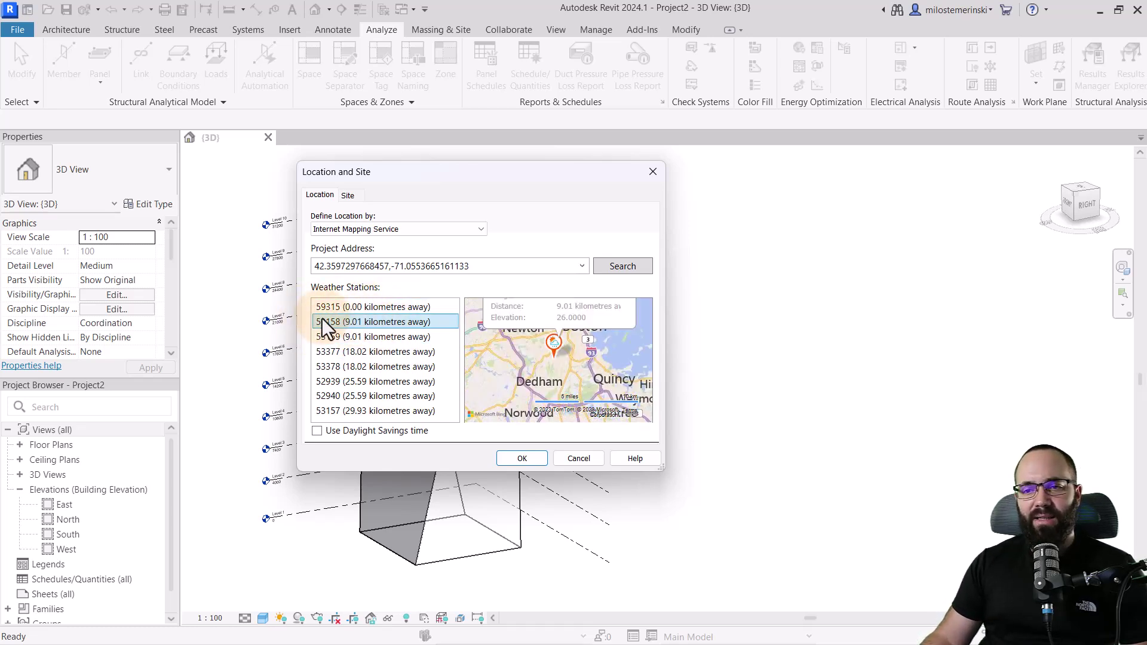
click(515, 457)
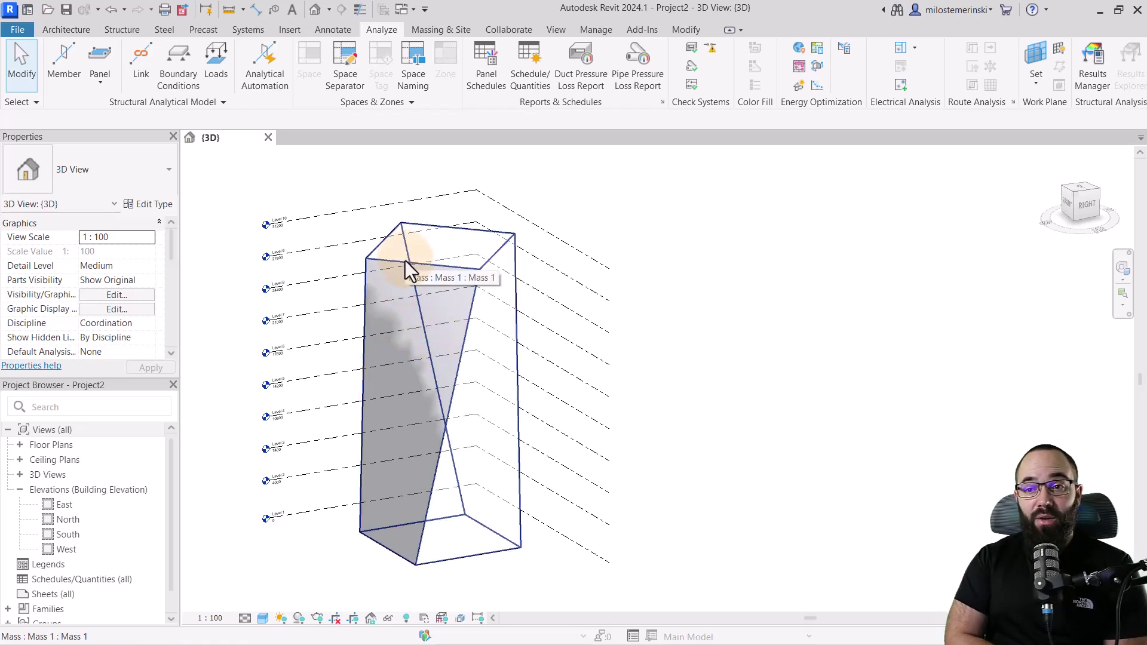
Step: Add mass floors to the tower on Levels 1 through 10, then orbit to check them
click(519, 399)
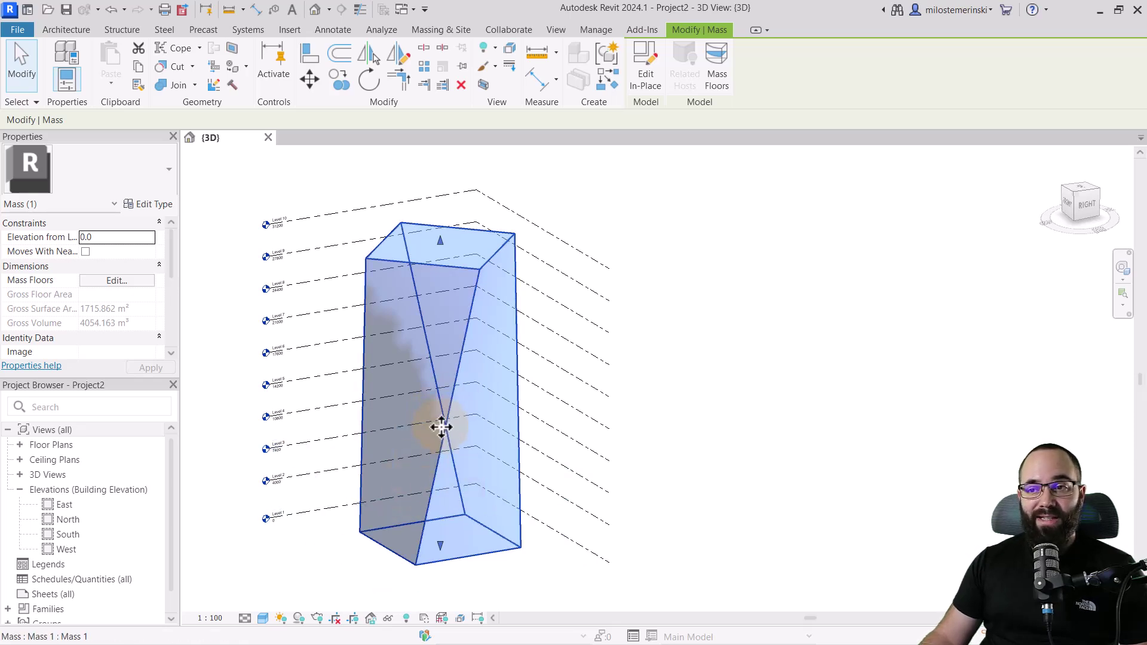
click(716, 77)
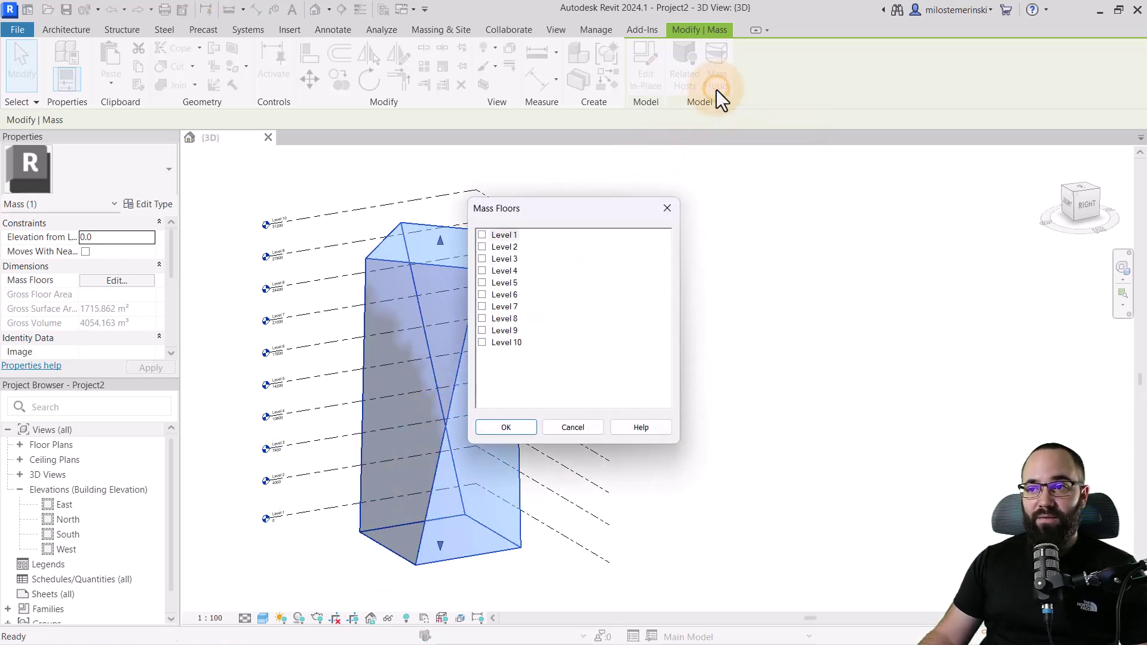
click(483, 234)
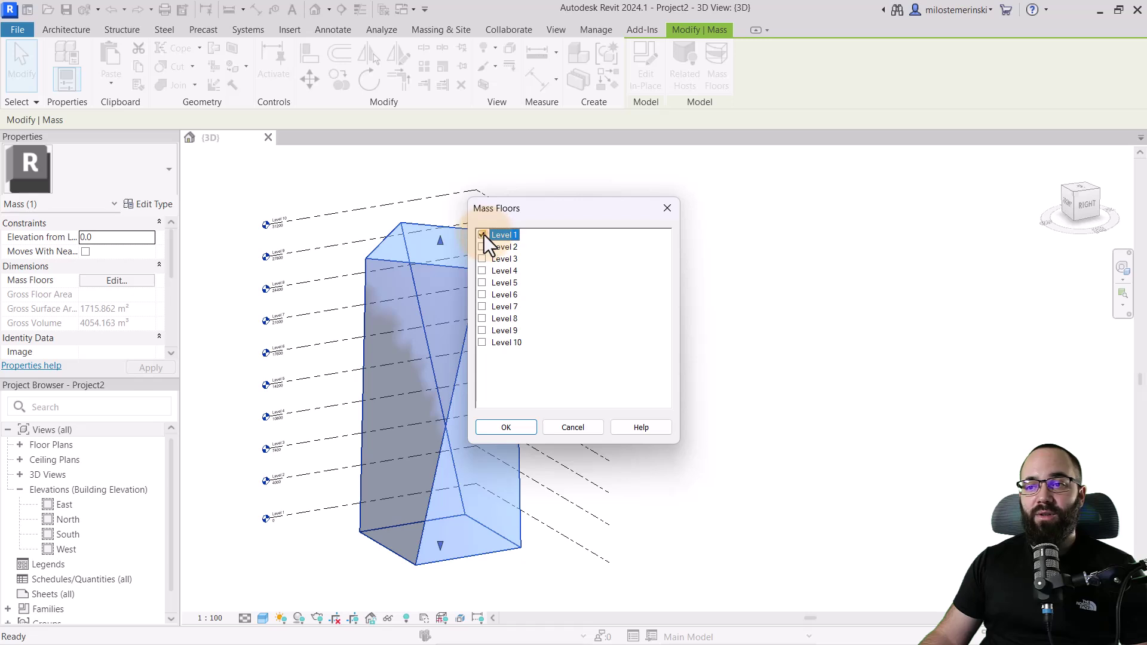
shift+click(483, 342)
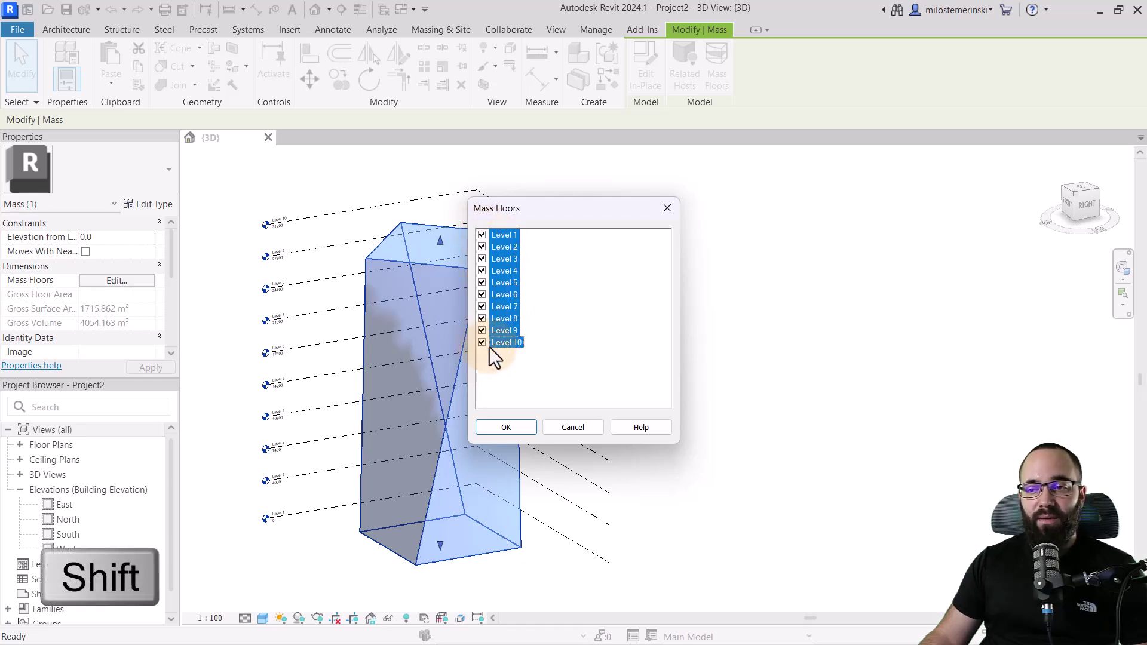
click(506, 427)
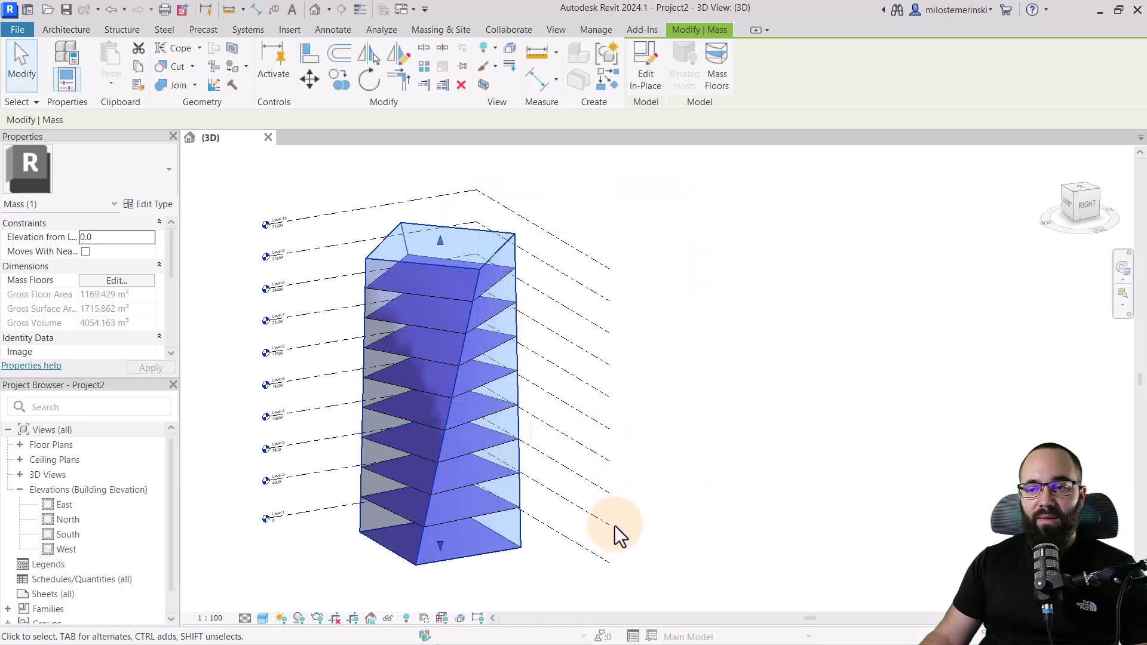
shift+middle_drag(588, 518, 548, 595)
click(539, 574)
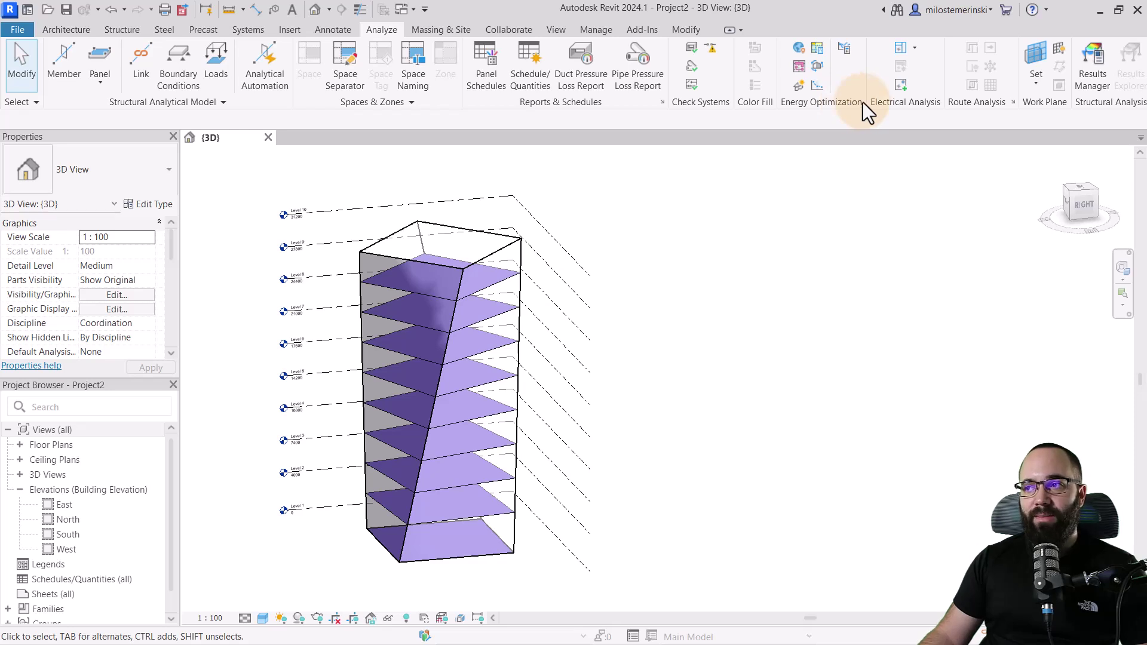
Step: Create the energy analytical model, then pan and orbit the new Analytical Spaces view
click(797, 89)
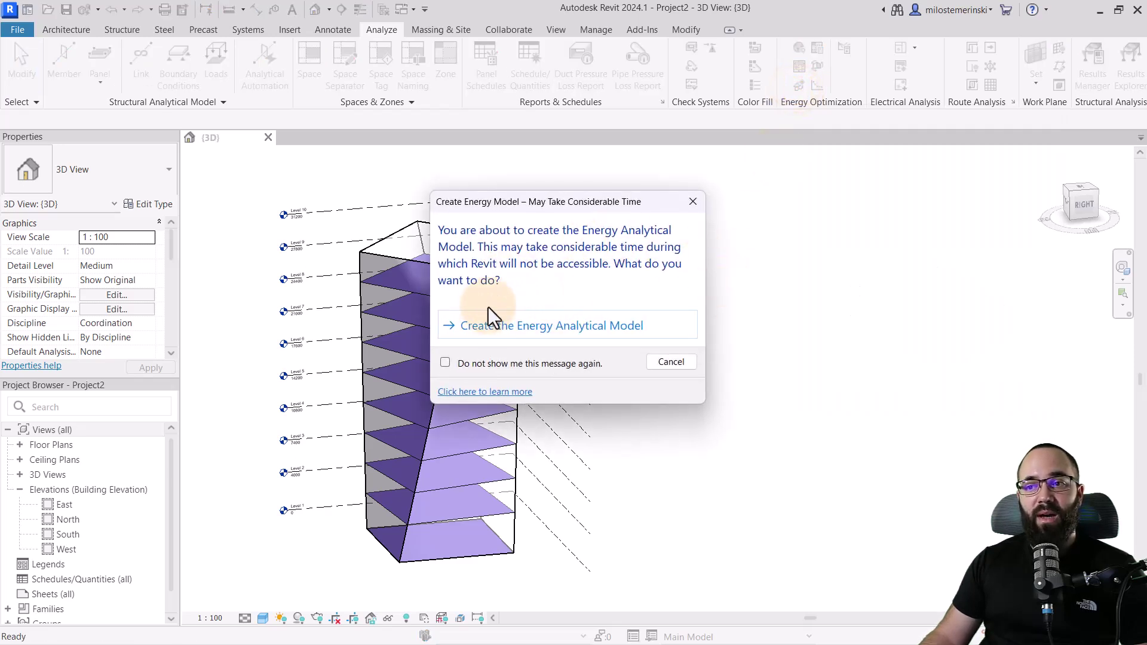
click(489, 328)
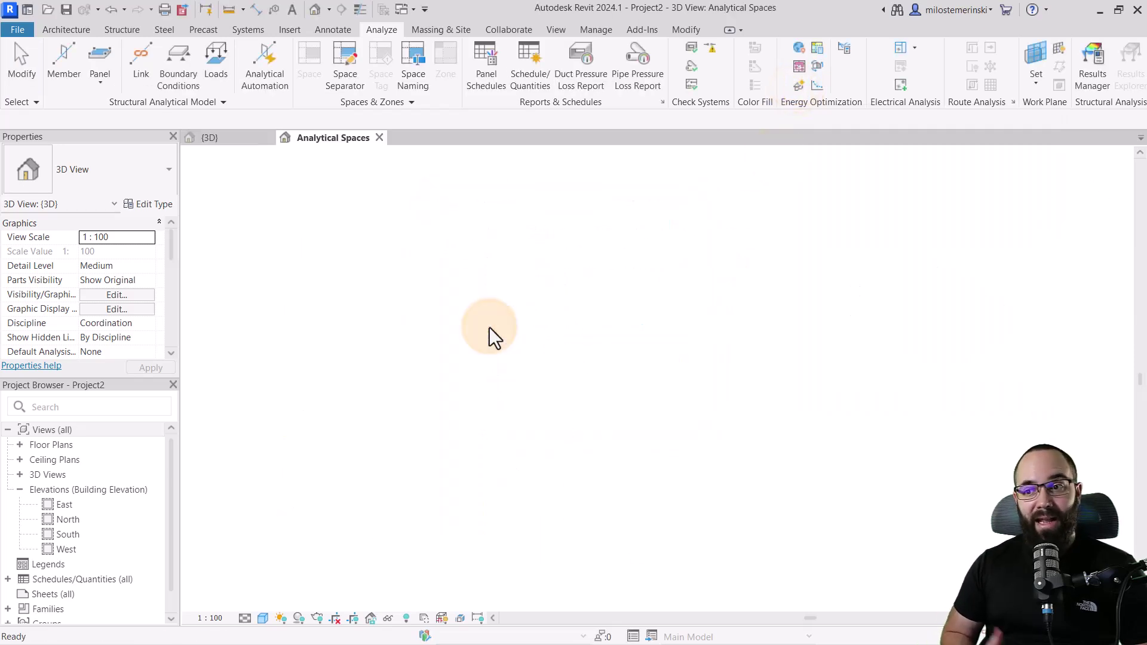
middle_drag(550, 400, 363, 414)
shift+middle_drag(618, 490, 522, 427)
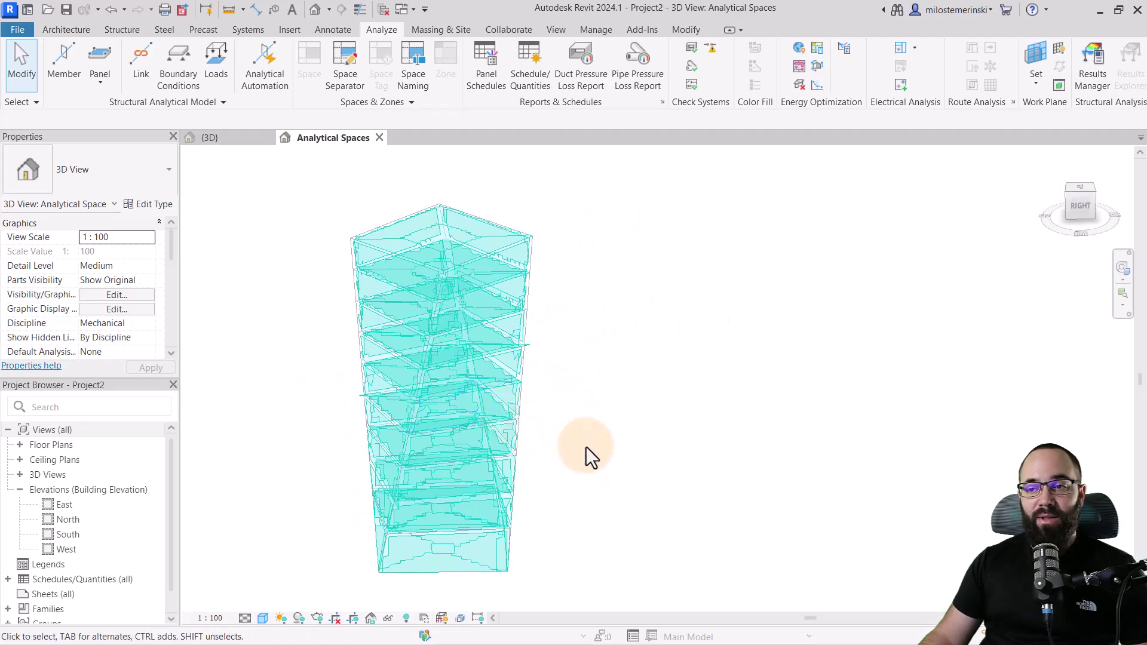
shift+middle_drag(586, 455, 424, 451)
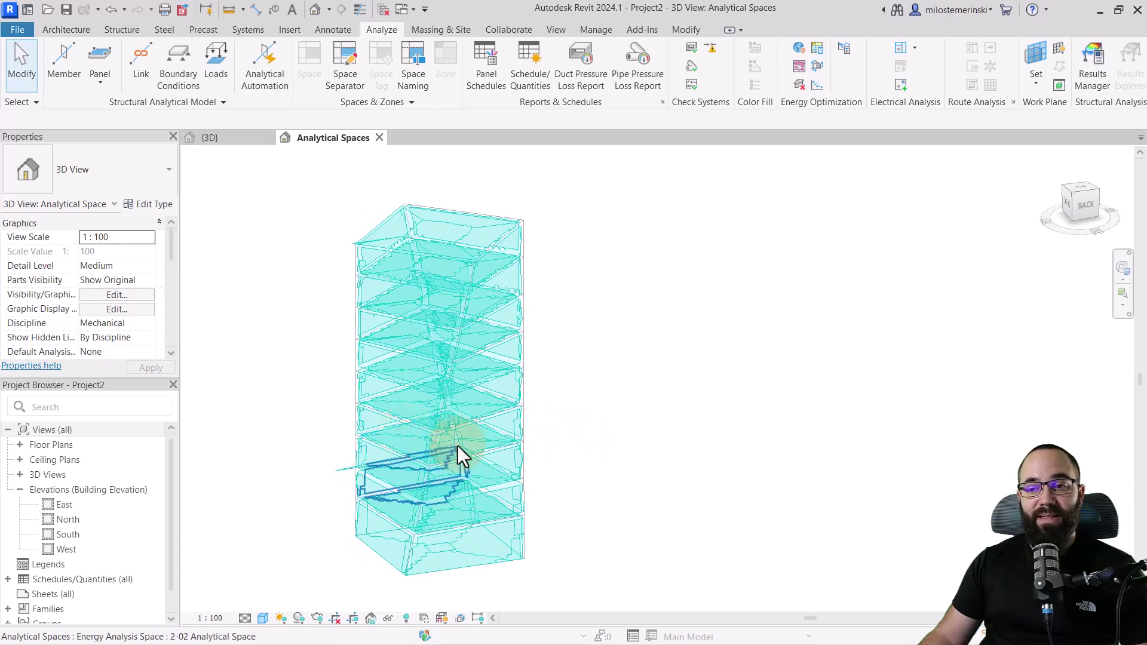
Step: Browse the 3D views, opening System-Zones and returning to Analytical Spaces
click(225, 142)
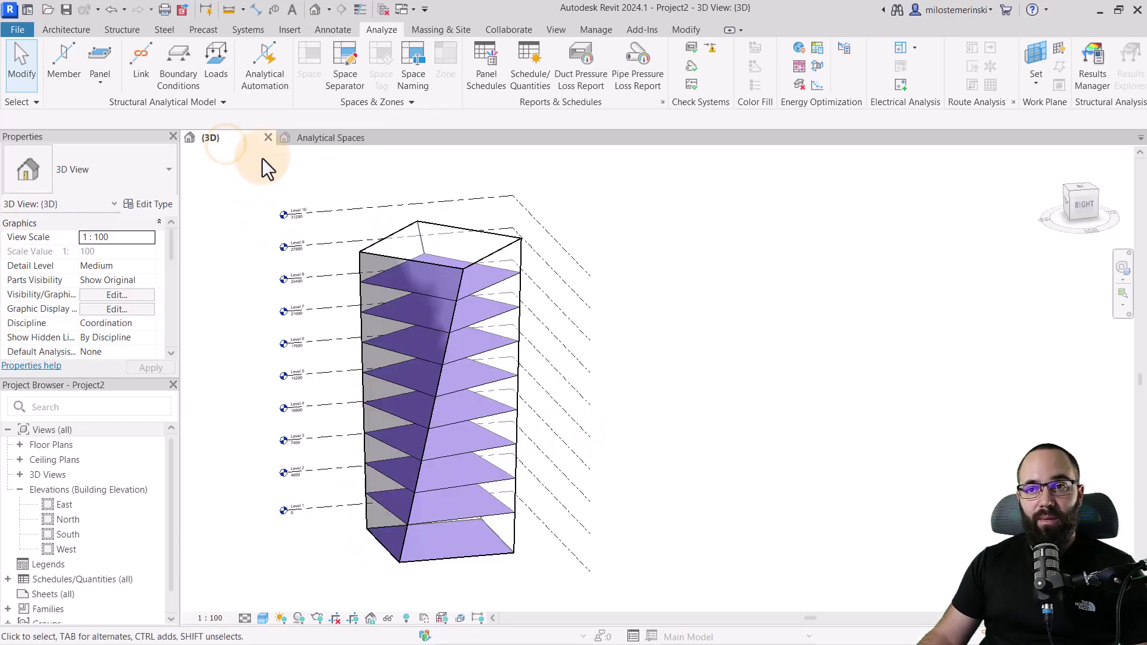
click(325, 142)
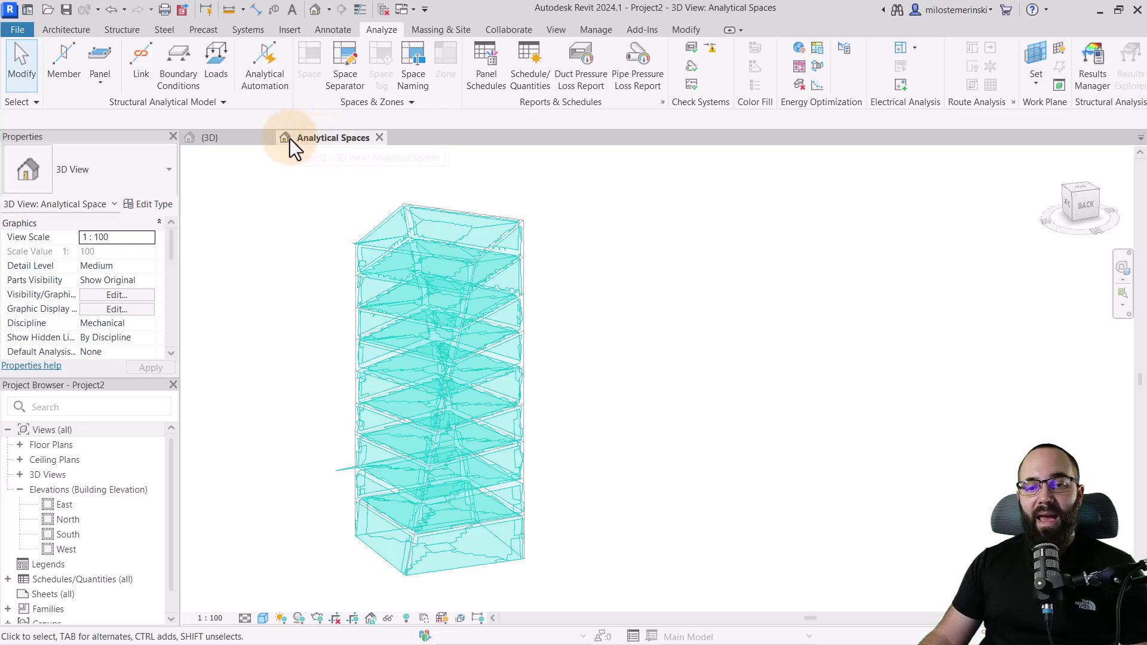
mouse_move(611, 414)
shift+middle_down()
mouse_move(568, 389)
mouse_move(591, 411)
shift+middle_up()
click(20, 475)
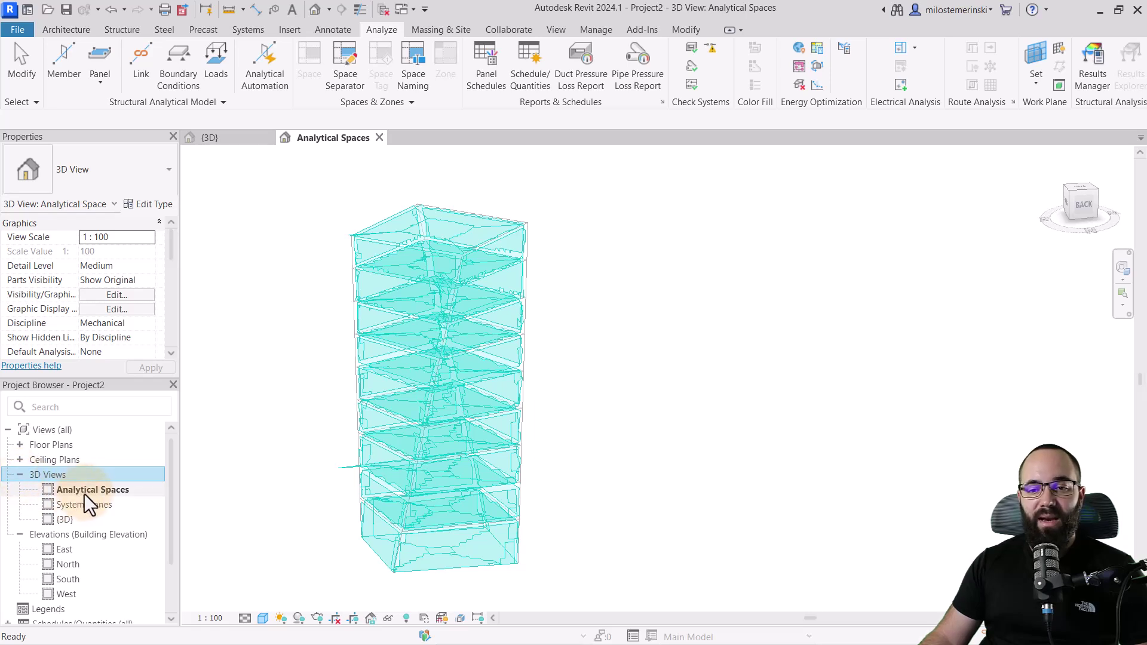
double_click(92, 504)
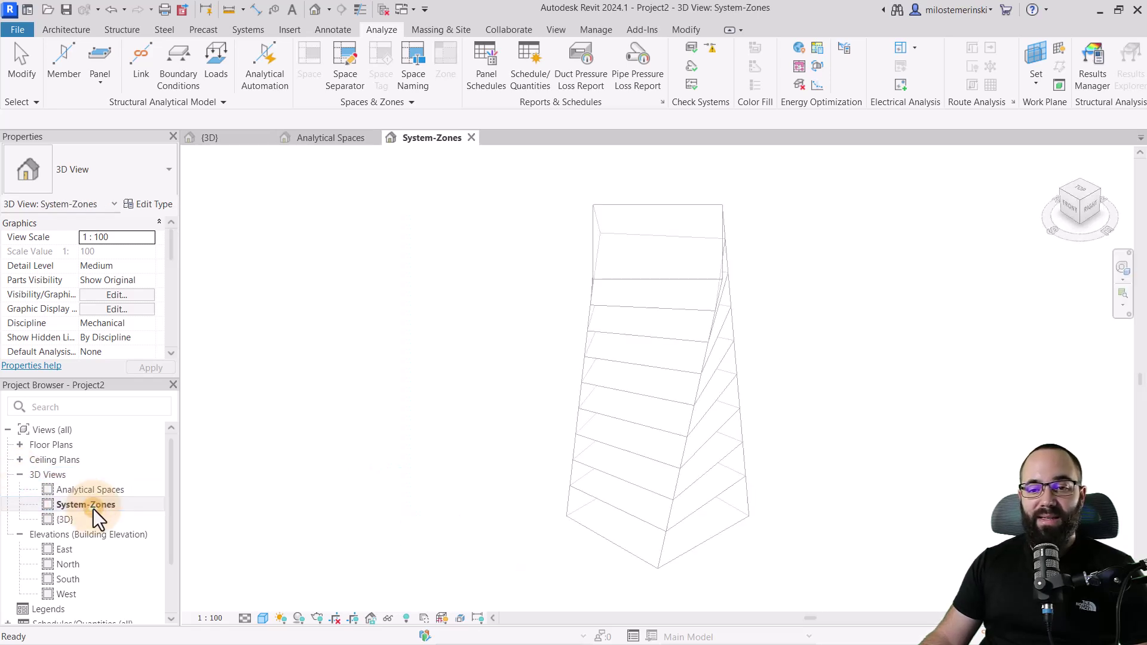
shift+middle_drag(507, 443, 266, 436)
double_click(78, 489)
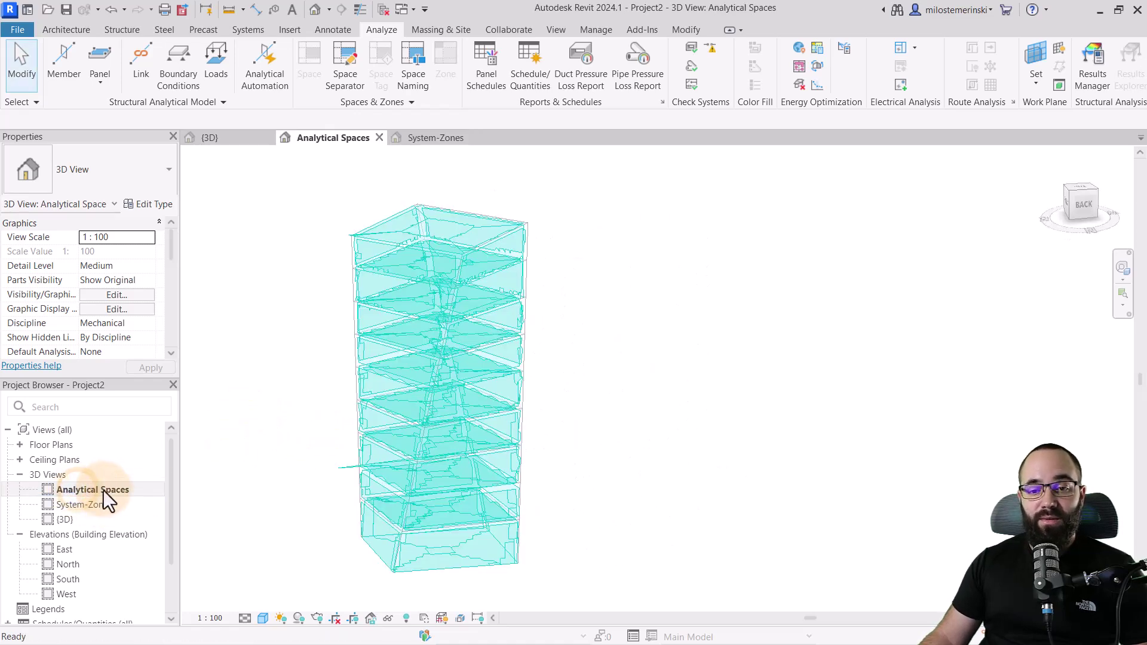
Step: Open the Analytical Spaces and Analytical Surfaces schedules, then return to the {3D} view
scroll(96, 496, down, 2)
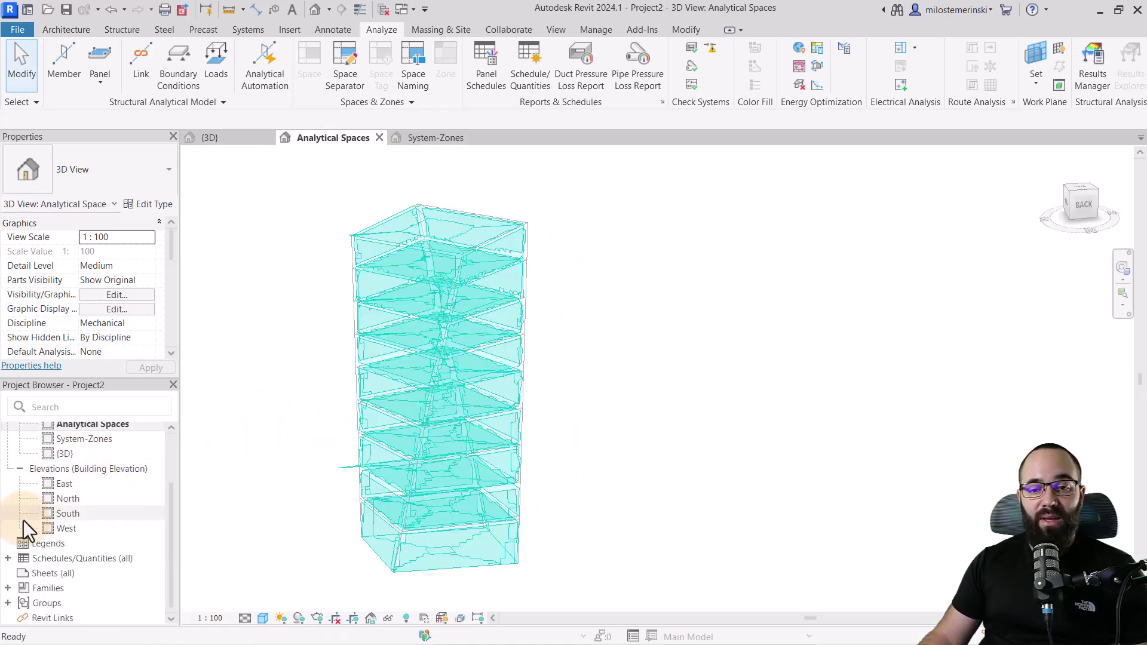
click(8, 559)
scroll(99, 529, down, 1)
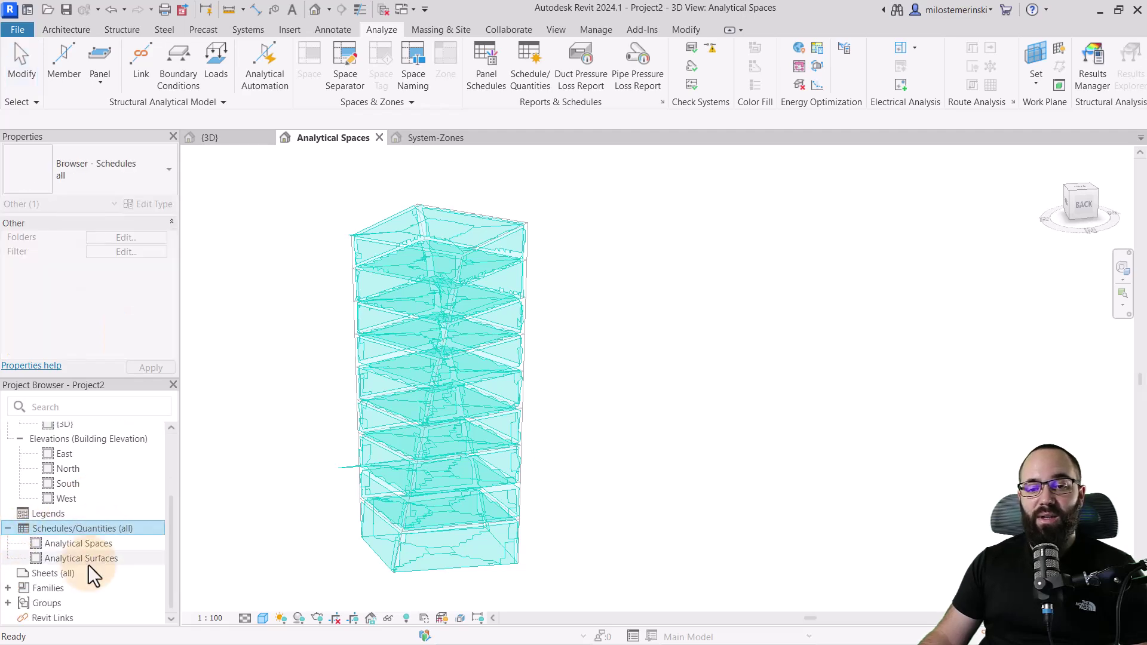
double_click(77, 546)
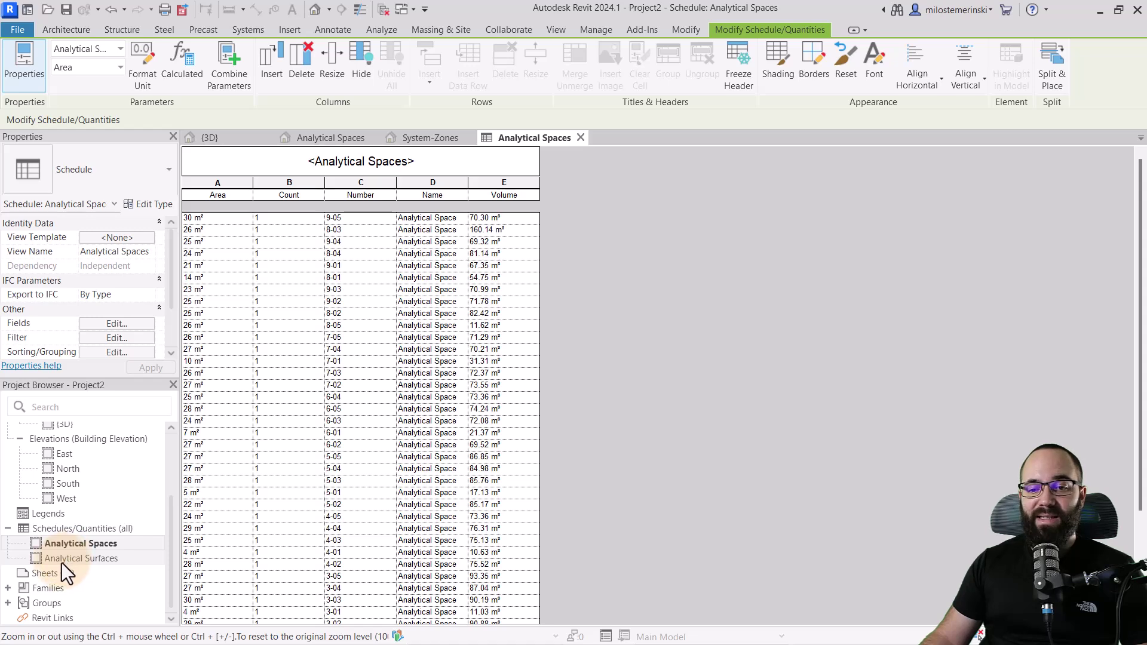
double_click(55, 559)
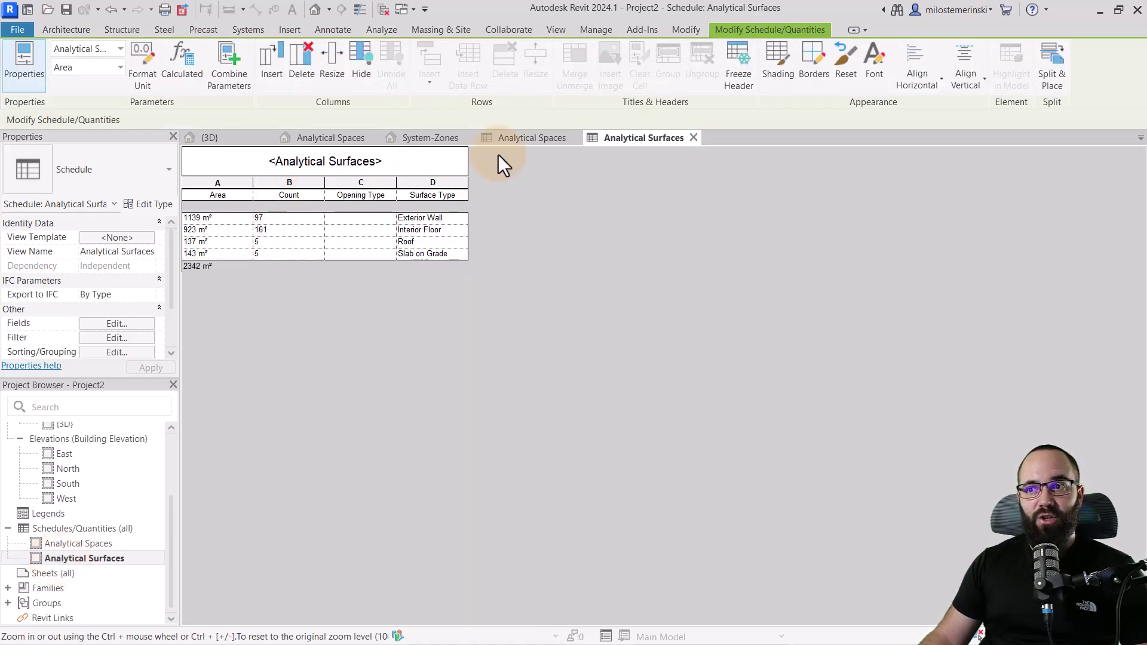
click(515, 137)
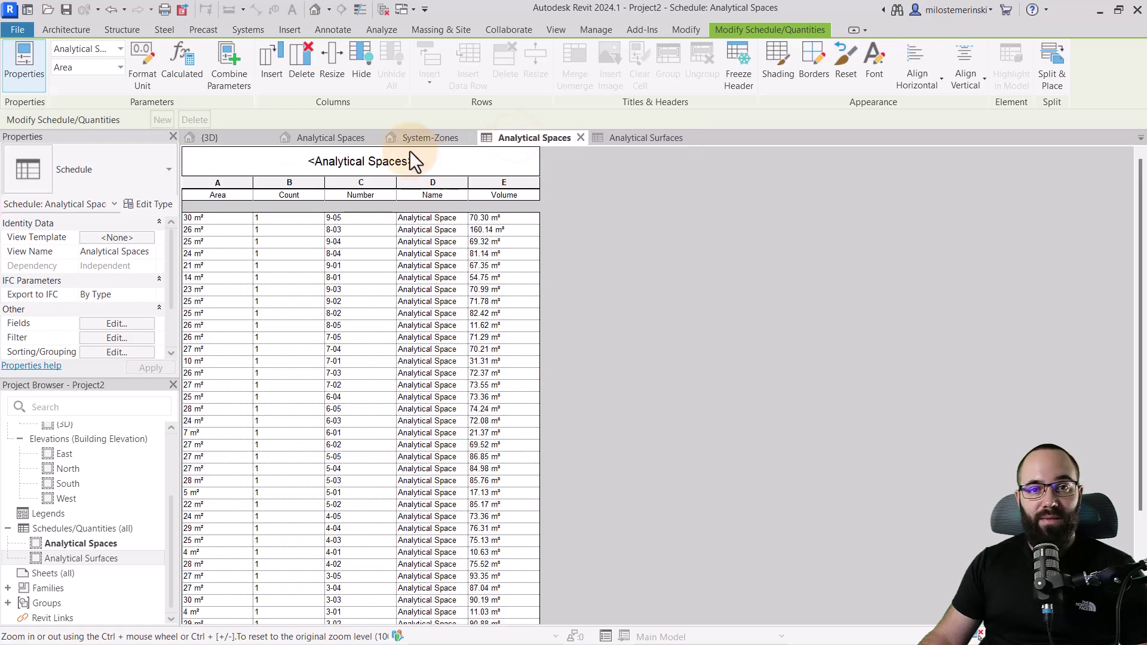
click(223, 141)
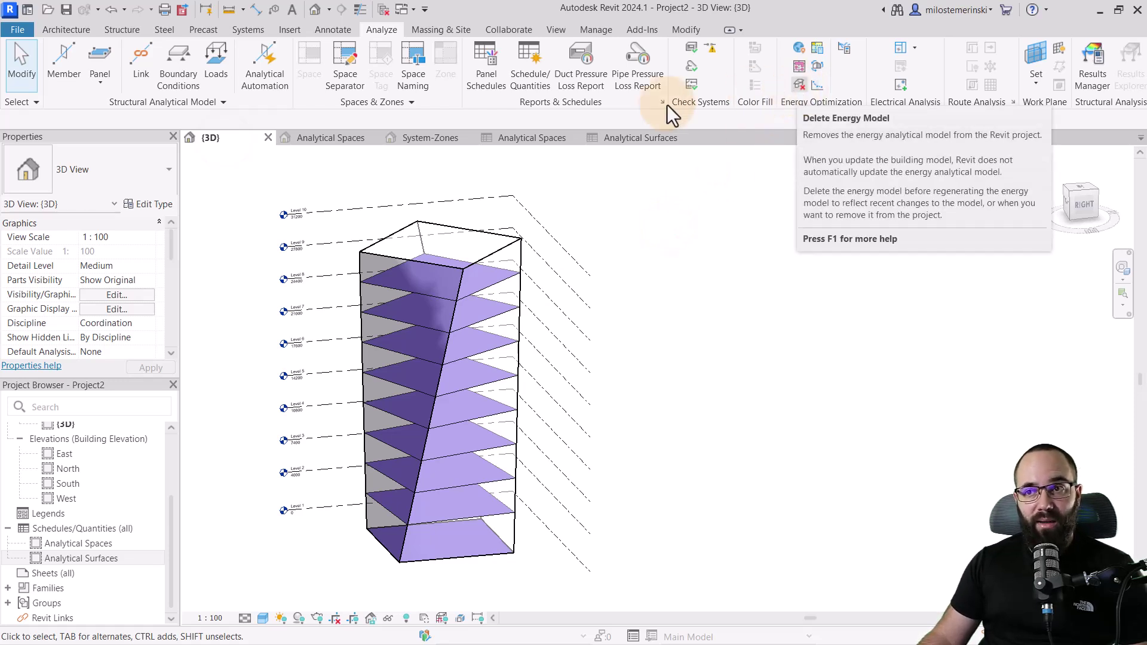
Step: Switch to the Analytical Spaces 3D view and orbit to a straight-on back view of the tower
key(ctrl+Tab)
shift+middle_drag(579, 431, 447, 267)
scroll(403, 232, up, 4)
scroll(383, 238, down, 4)
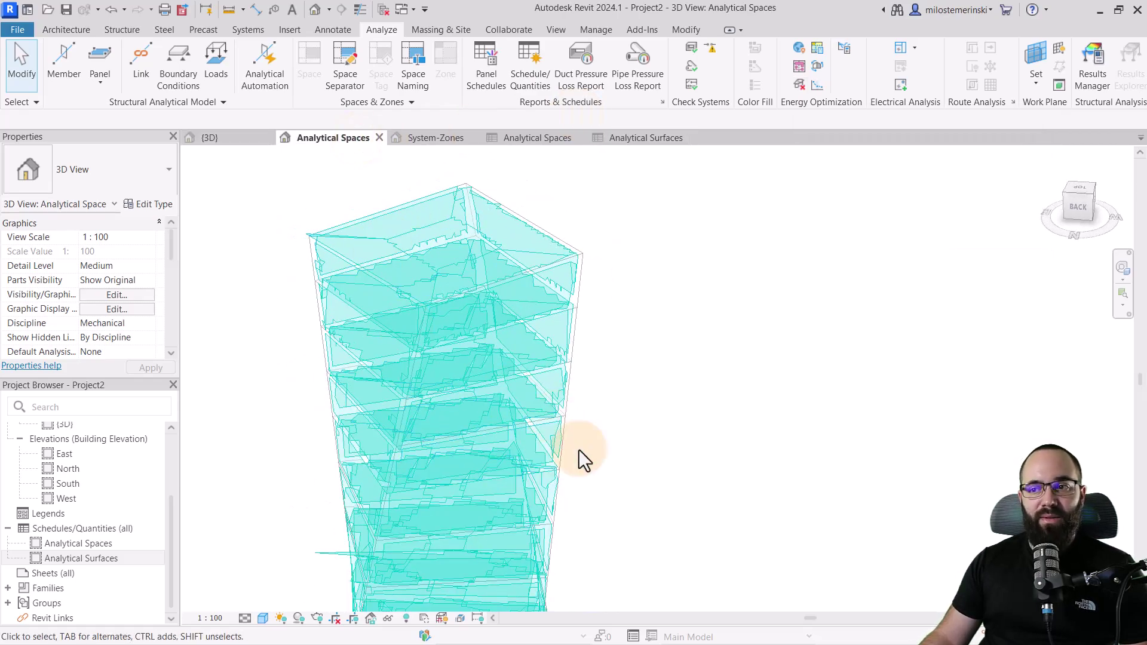
shift+middle_drag(596, 479, 635, 487)
scroll(431, 270, up, 5)
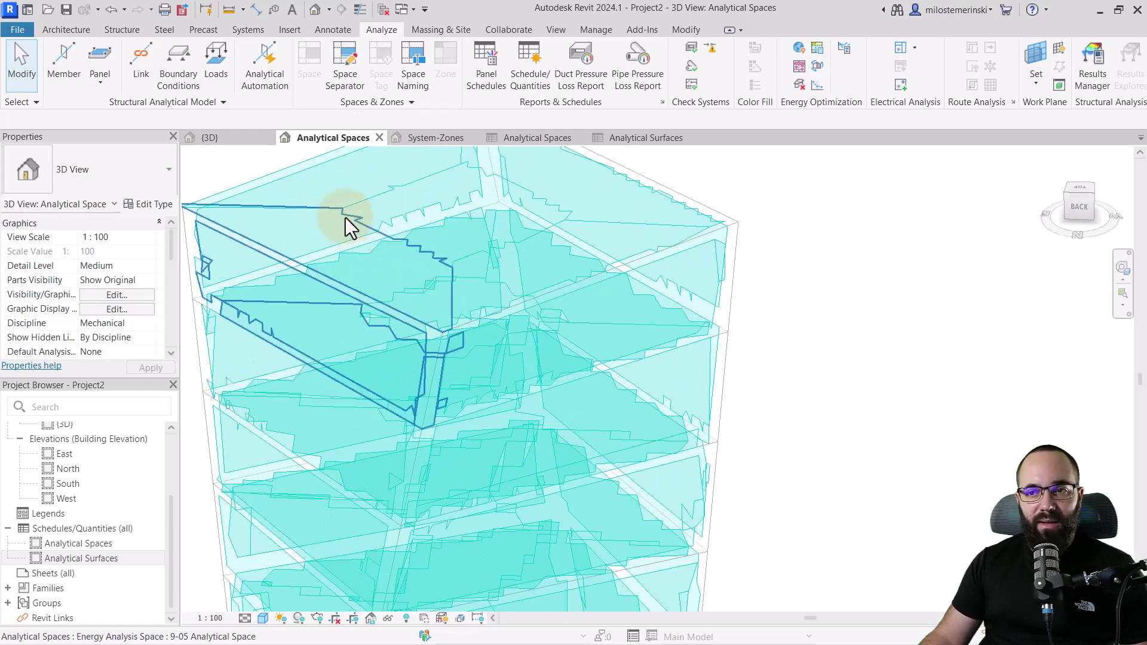
Step: Select an upper-floor analytical space, orbit around the tower with it selected, then deselect it
click(345, 223)
scroll(401, 285, down, 4)
shift+middle_drag(645, 414, 551, 281)
scroll(628, 414, down, 3)
shift+middle_drag(627, 414, 626, 413)
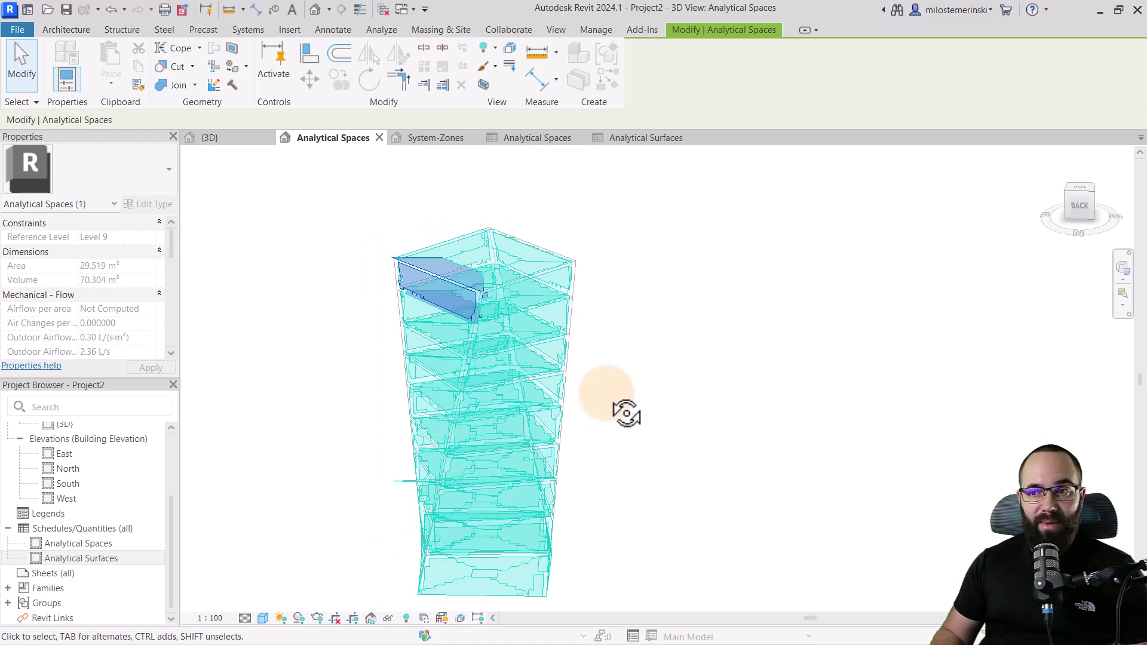
shift+middle_drag(627, 413, 418, 430)
middle_drag(538, 430, 577, 462)
click(576, 453)
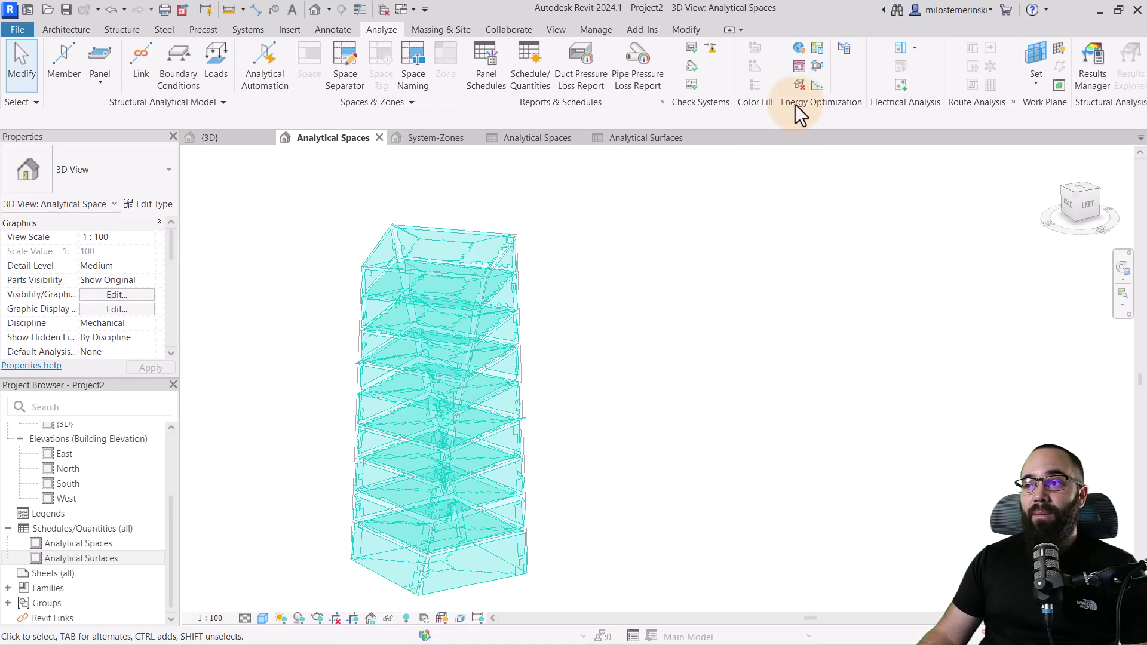
click(846, 52)
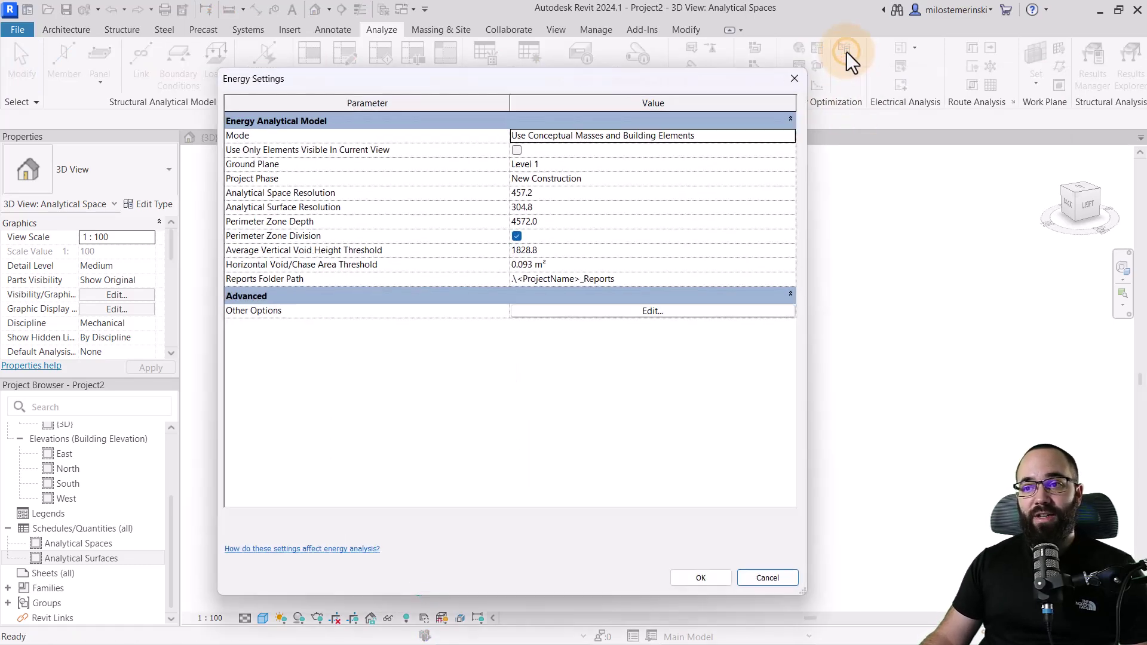
drag(586, 74, 468, 77)
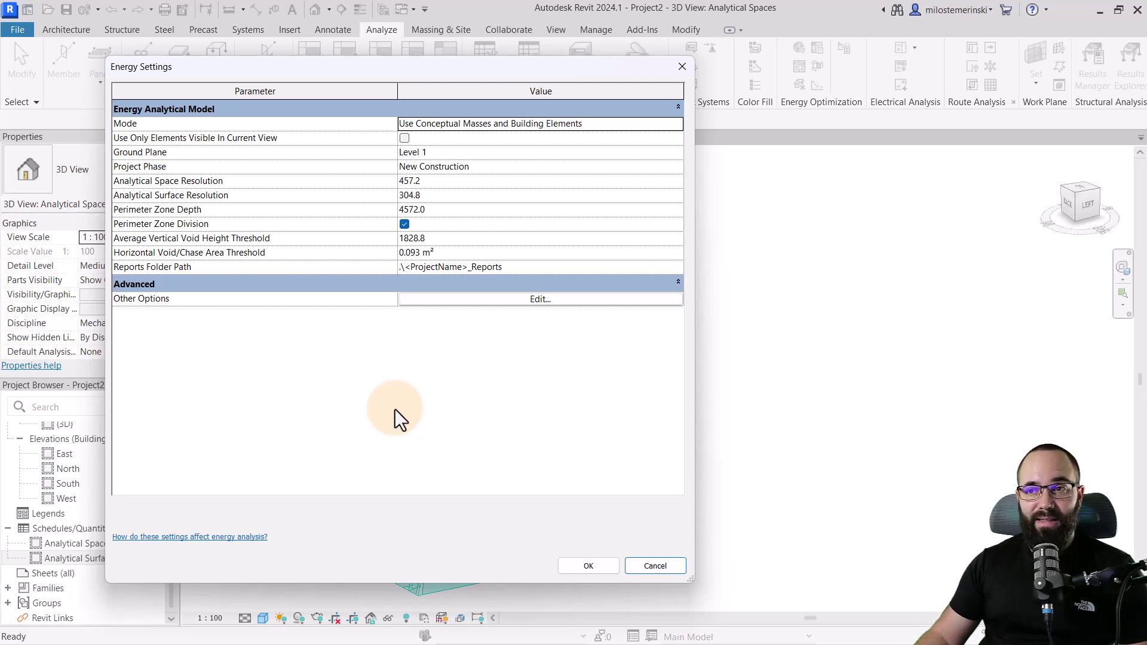
click(469, 125)
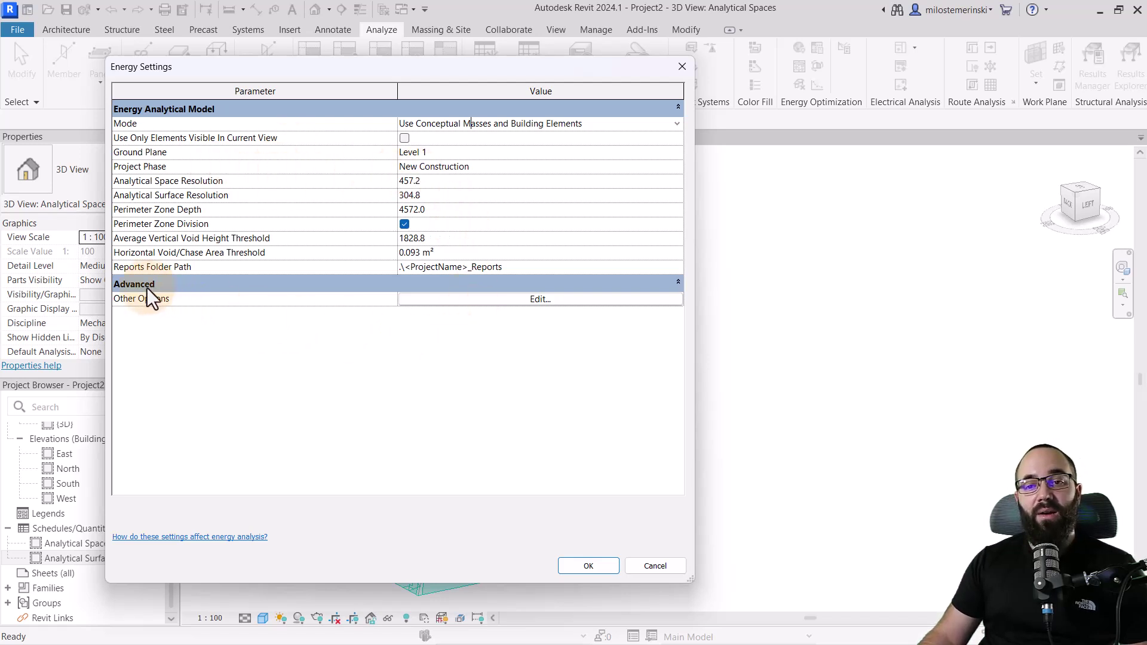
Step: In Advanced Energy Settings, set Target Percentage Glazing to 25 and Target Percentage Skylights to 20
click(432, 299)
drag(315, 68, 330, 86)
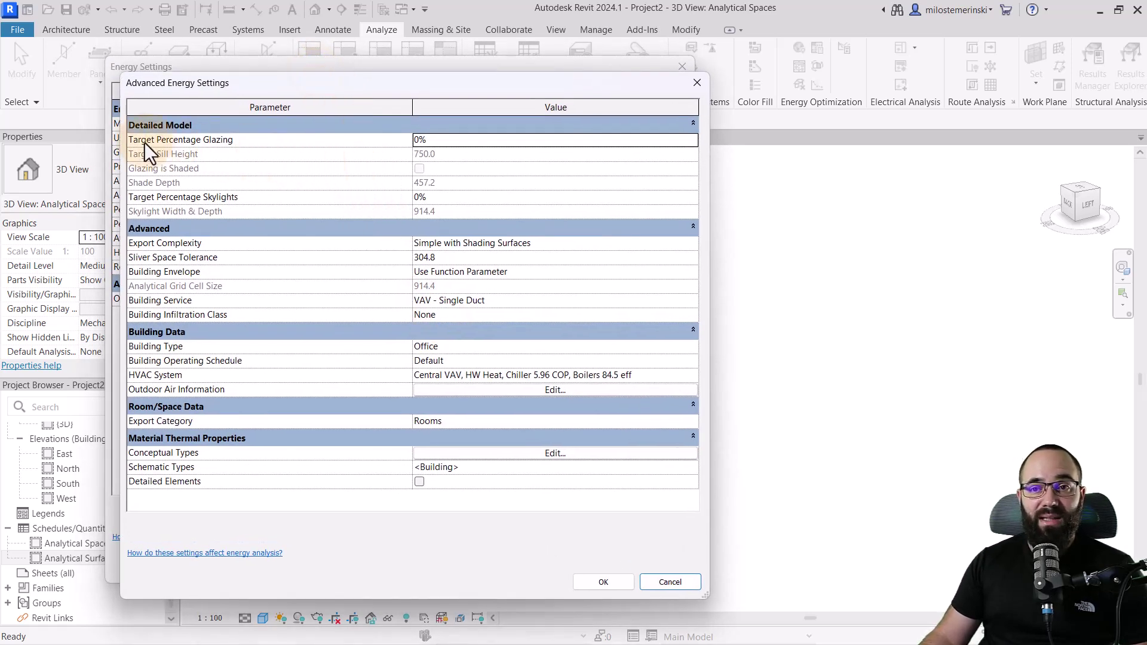
click(456, 143)
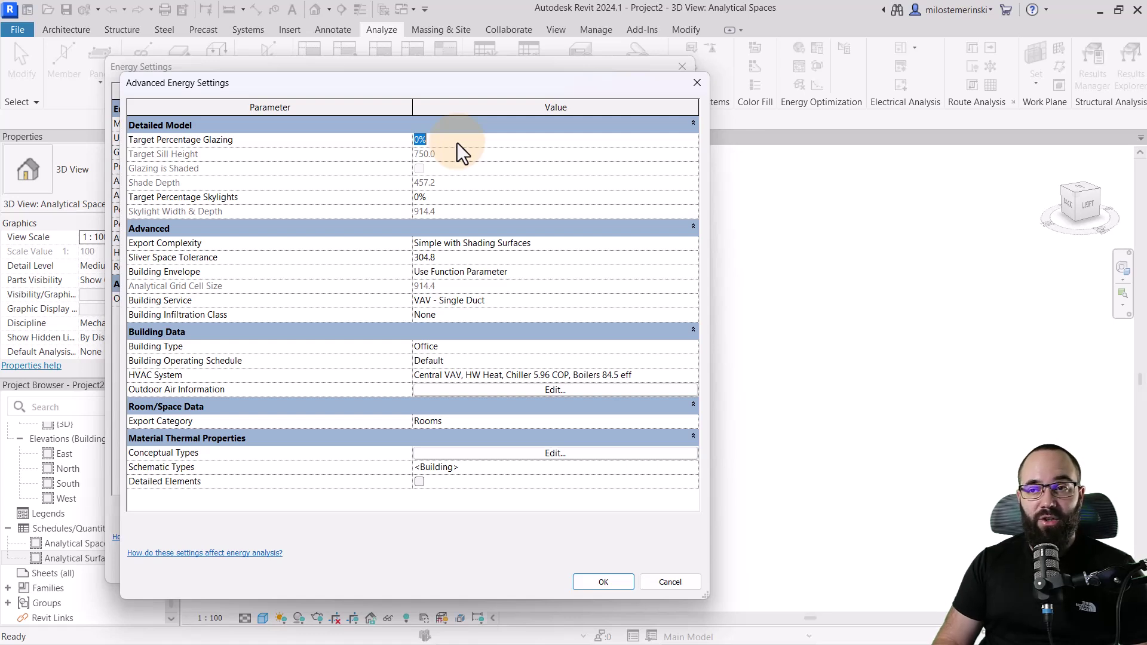
text(25)
key(Return)
click(455, 202)
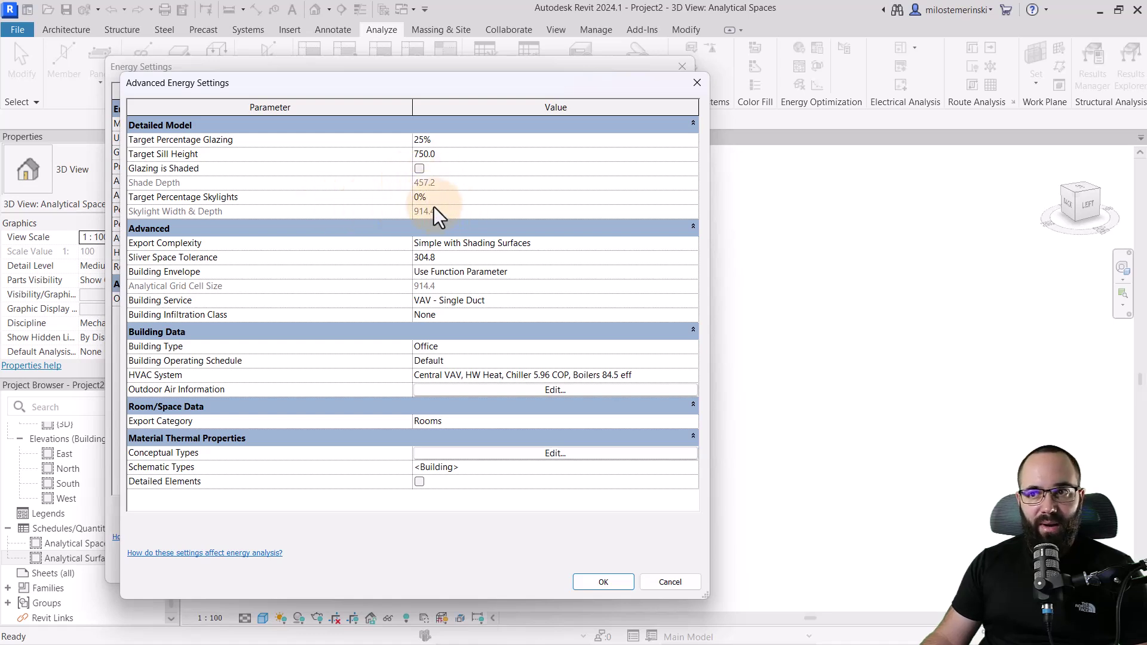
drag(428, 197, 382, 199)
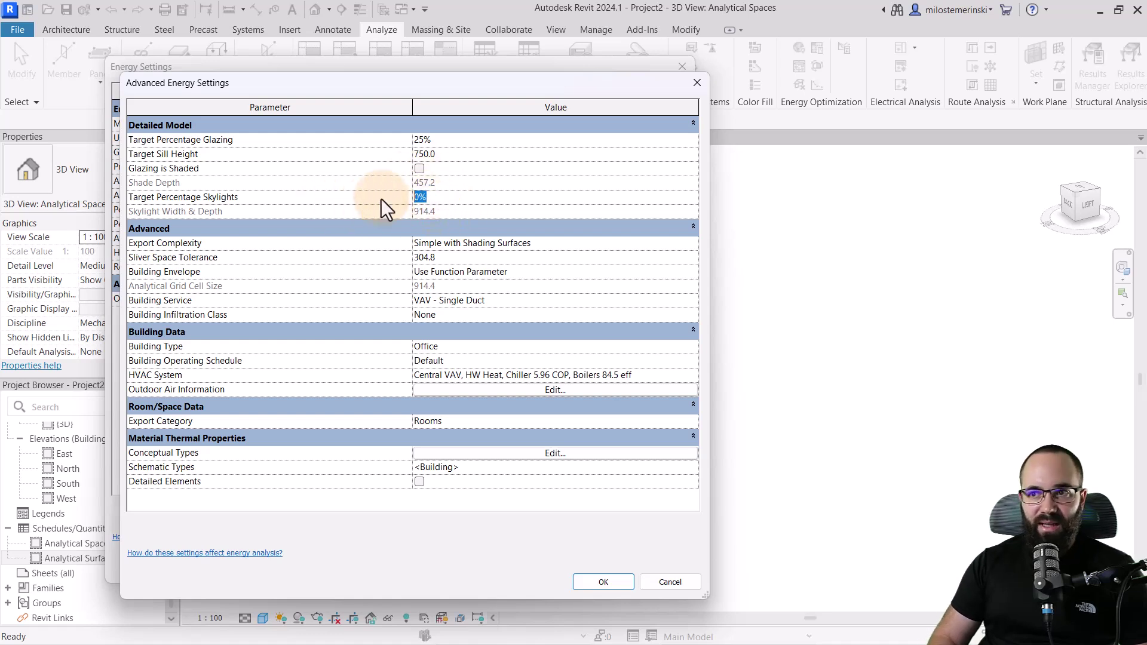
text(20)
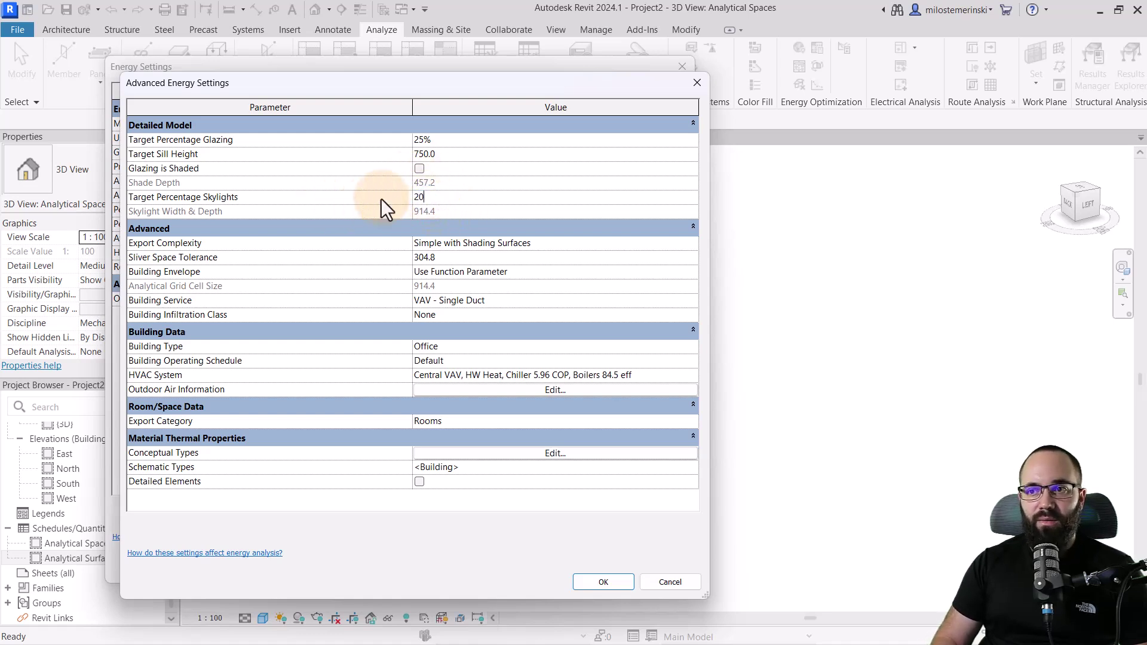
click(382, 253)
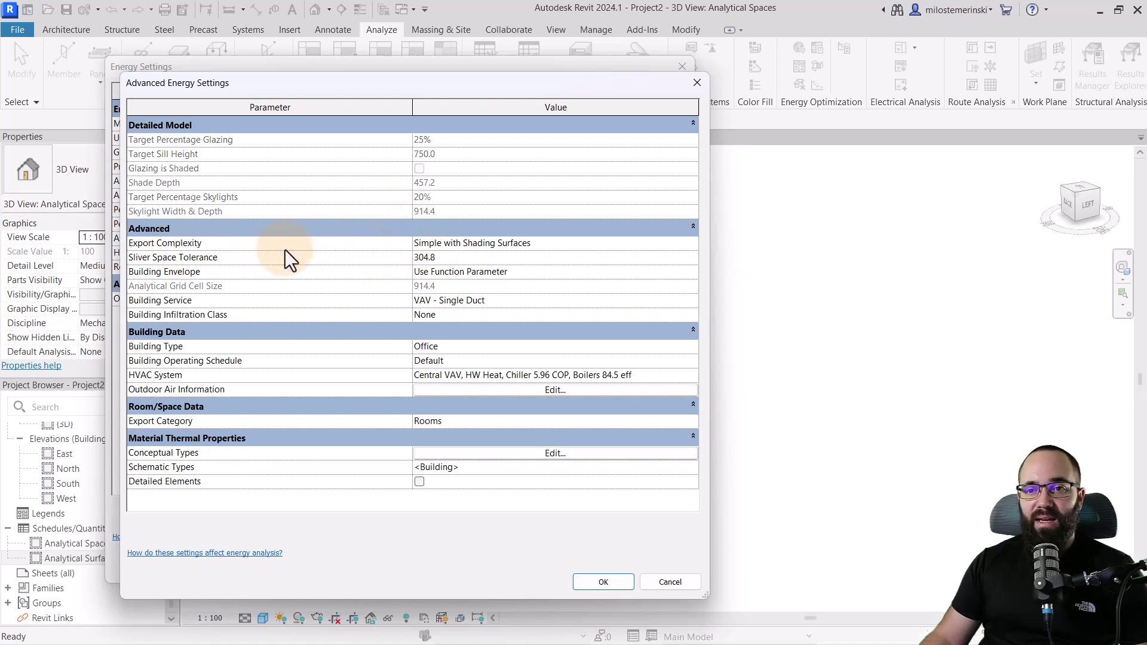
Step: Leave Export Complexity unchanged and keep Office as the building type
click(460, 243)
click(691, 245)
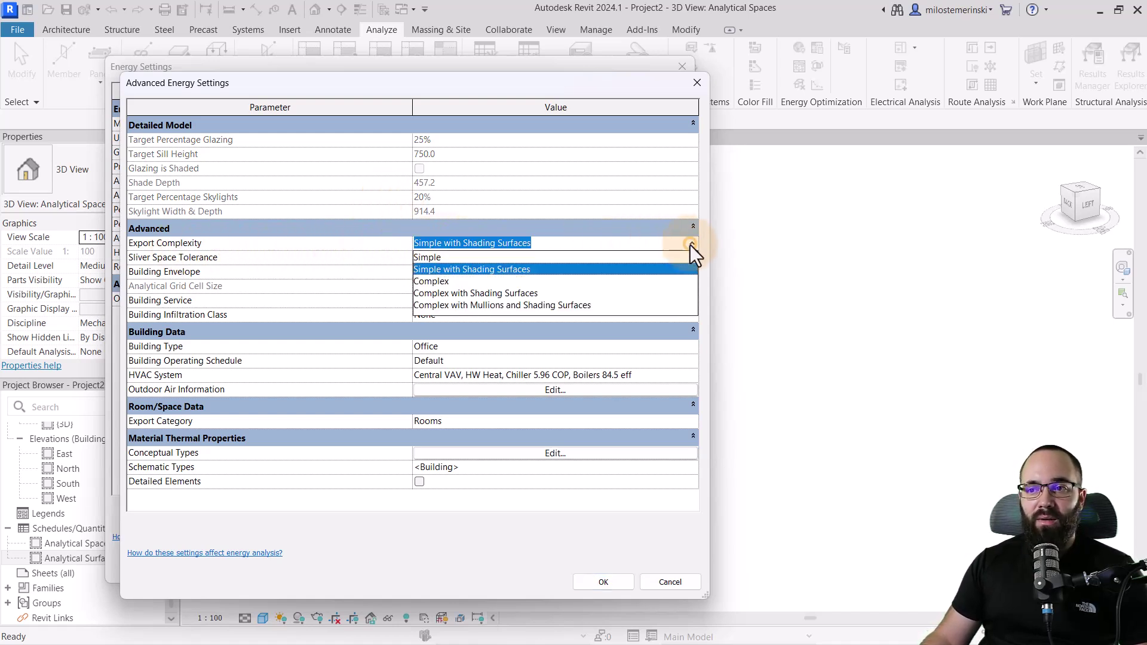
click(691, 247)
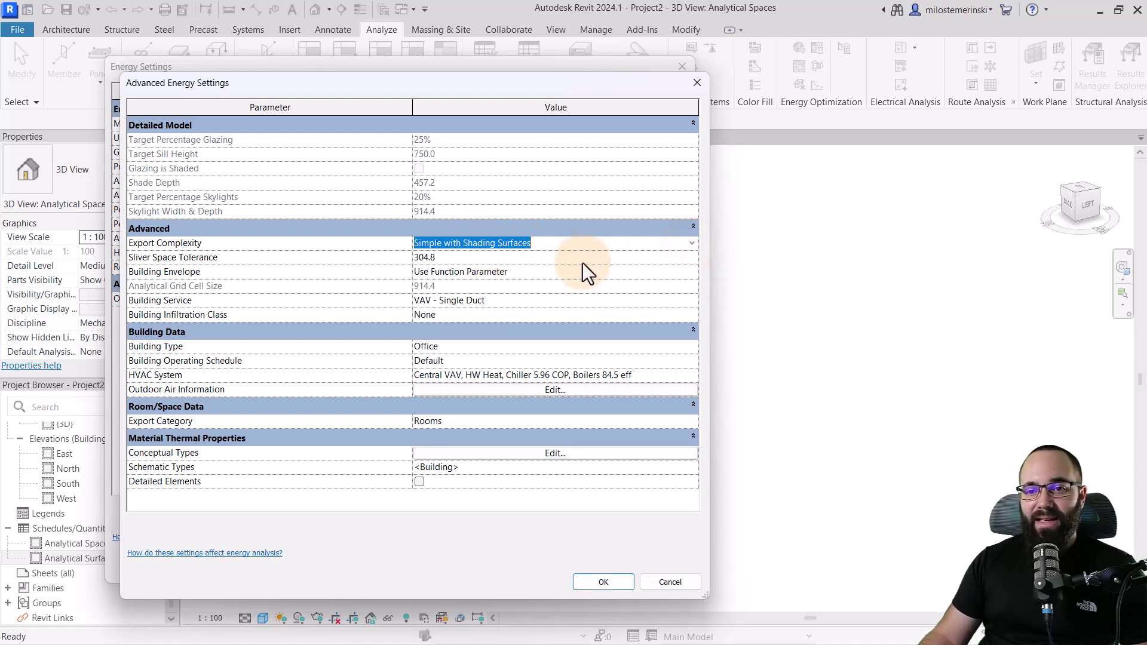
click(484, 347)
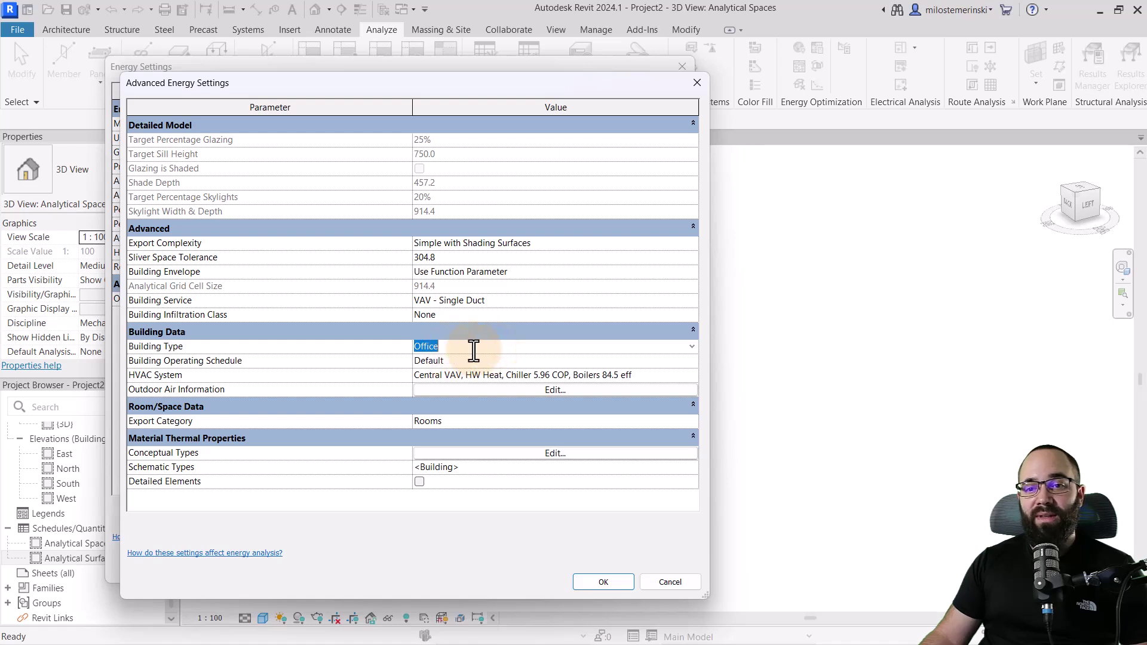
click(691, 348)
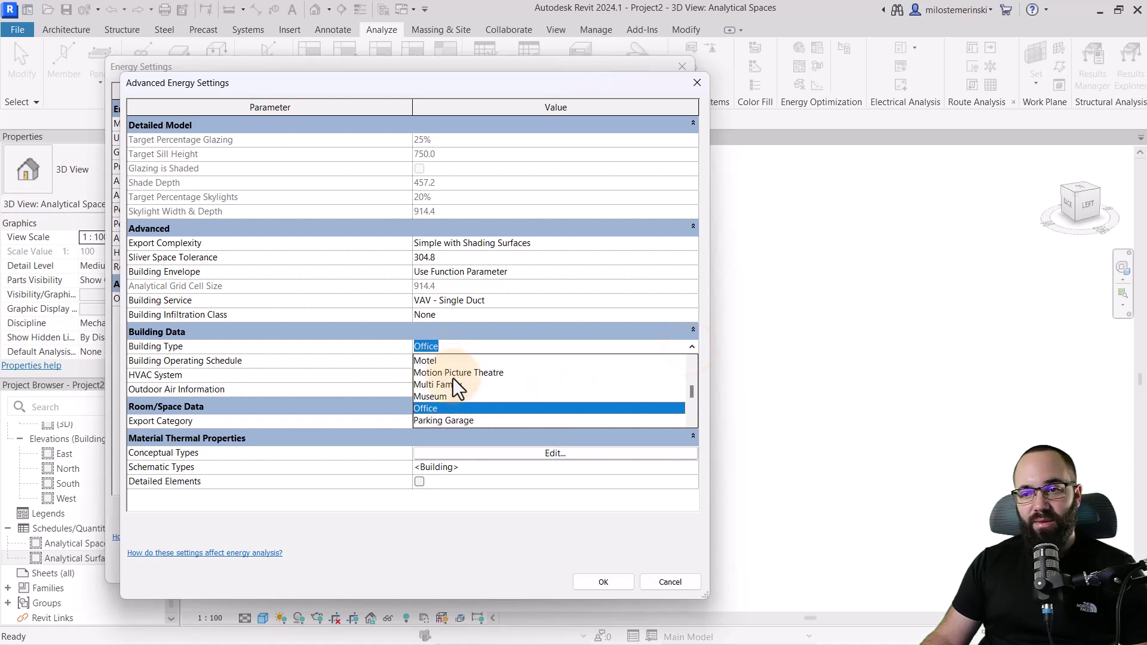
scroll(456, 385, down, 1)
scroll(489, 408, down, 2)
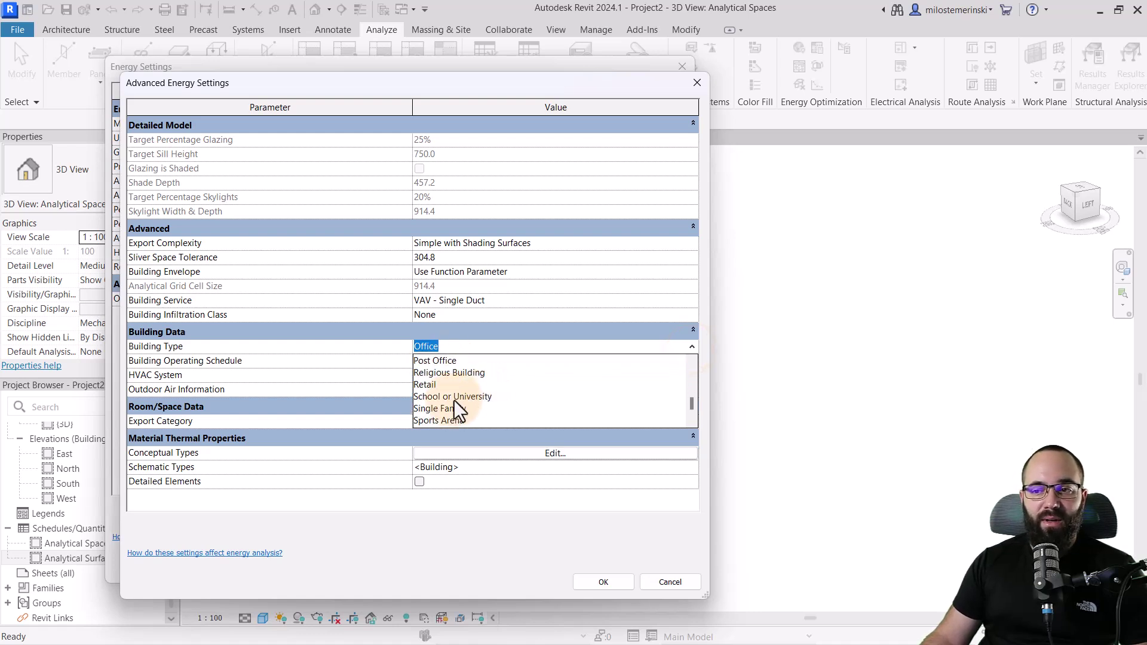
scroll(490, 411, up, 5)
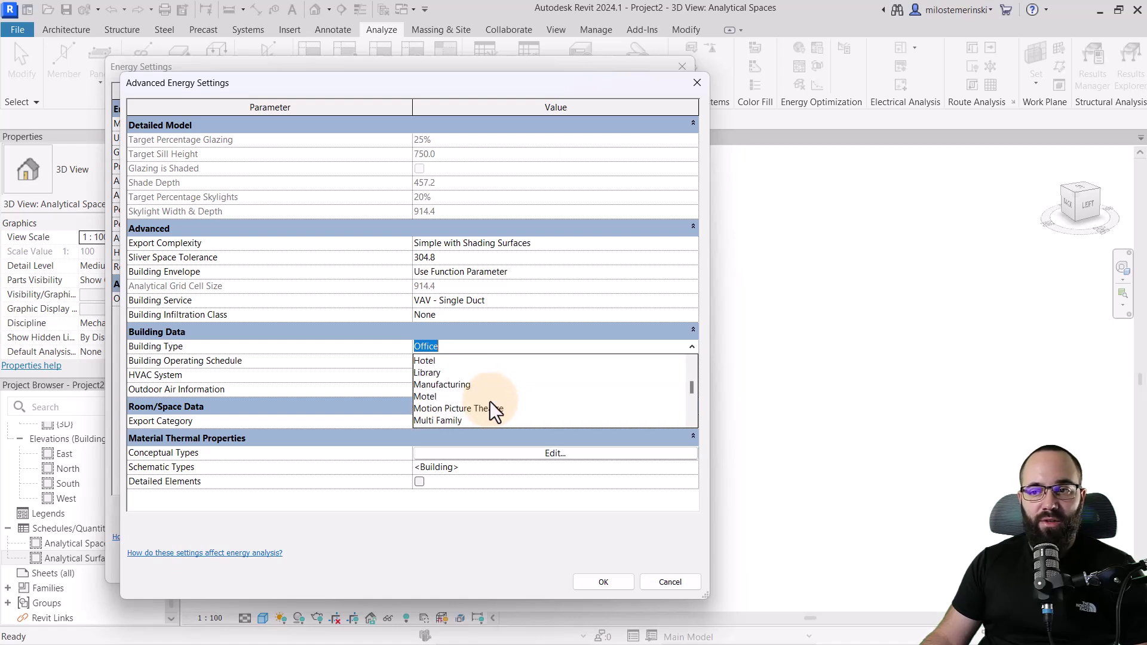
scroll(482, 412, down, 1)
click(430, 409)
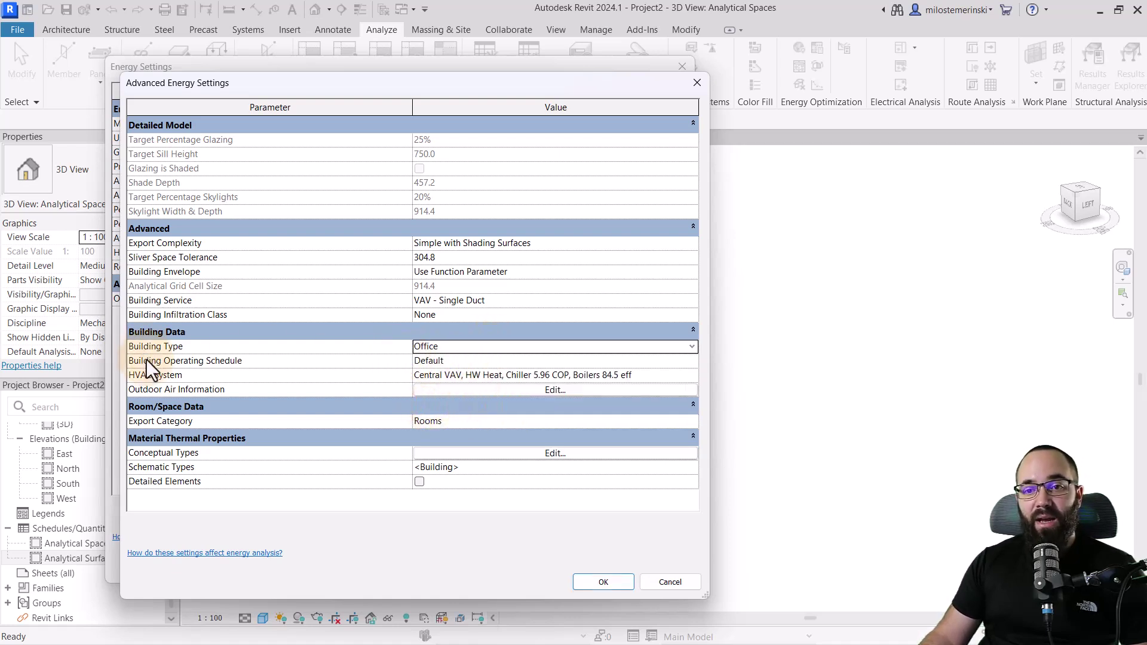
Step: Set the Building Operating Schedule to 12/5 Facility and confirm both energy settings dialogs
click(445, 361)
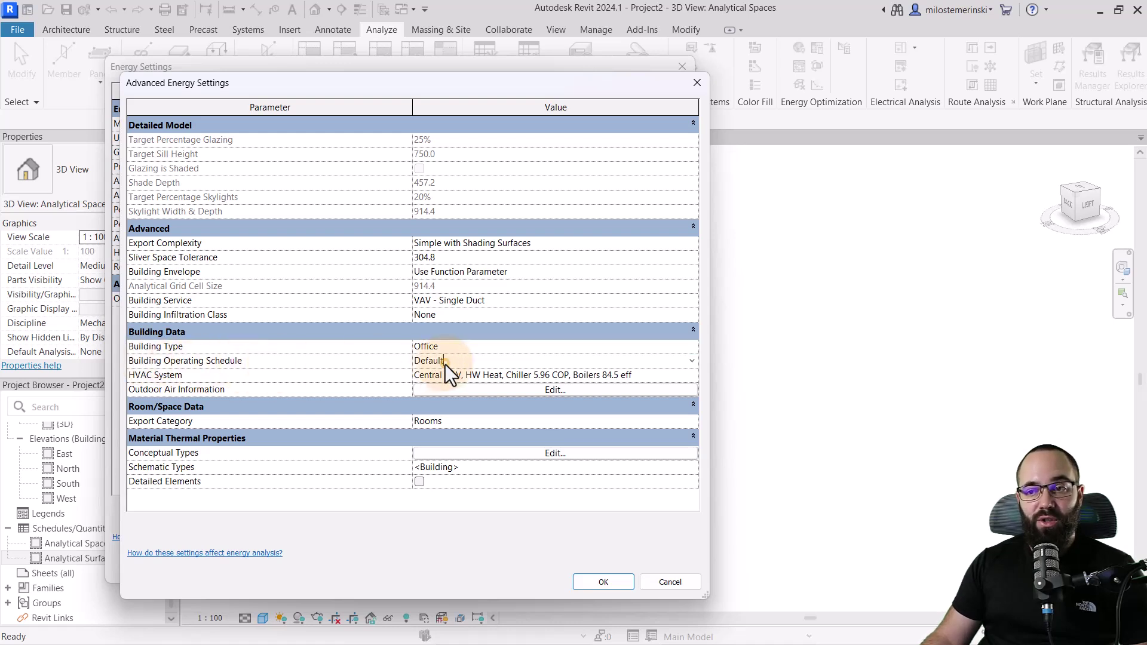
click(690, 362)
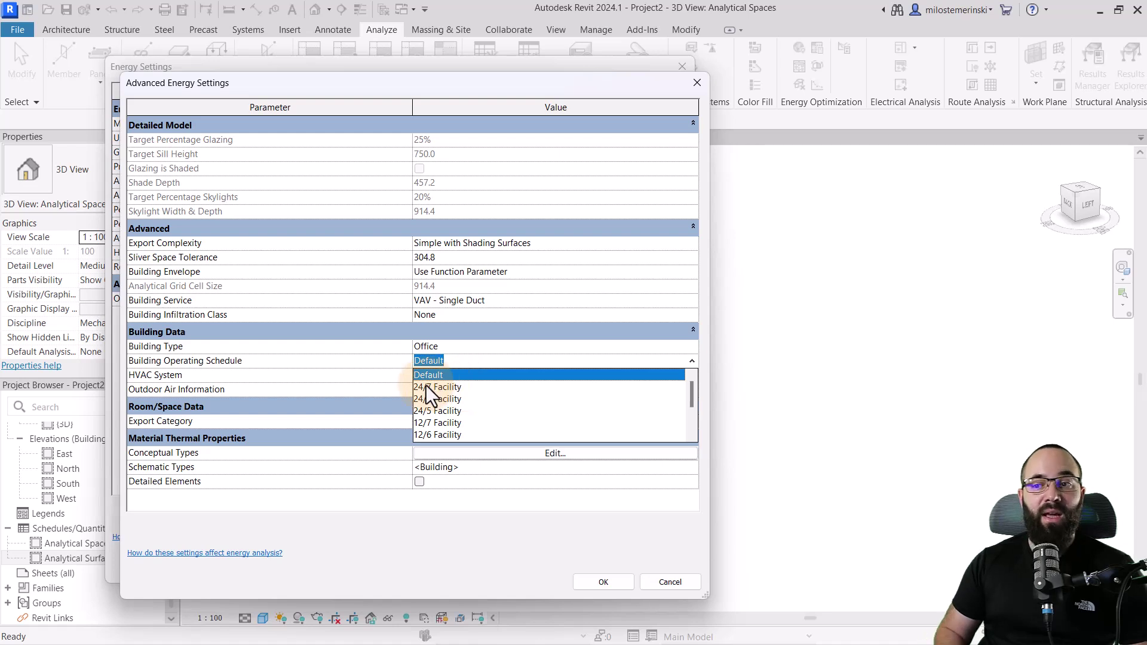
scroll(472, 396, down, 1)
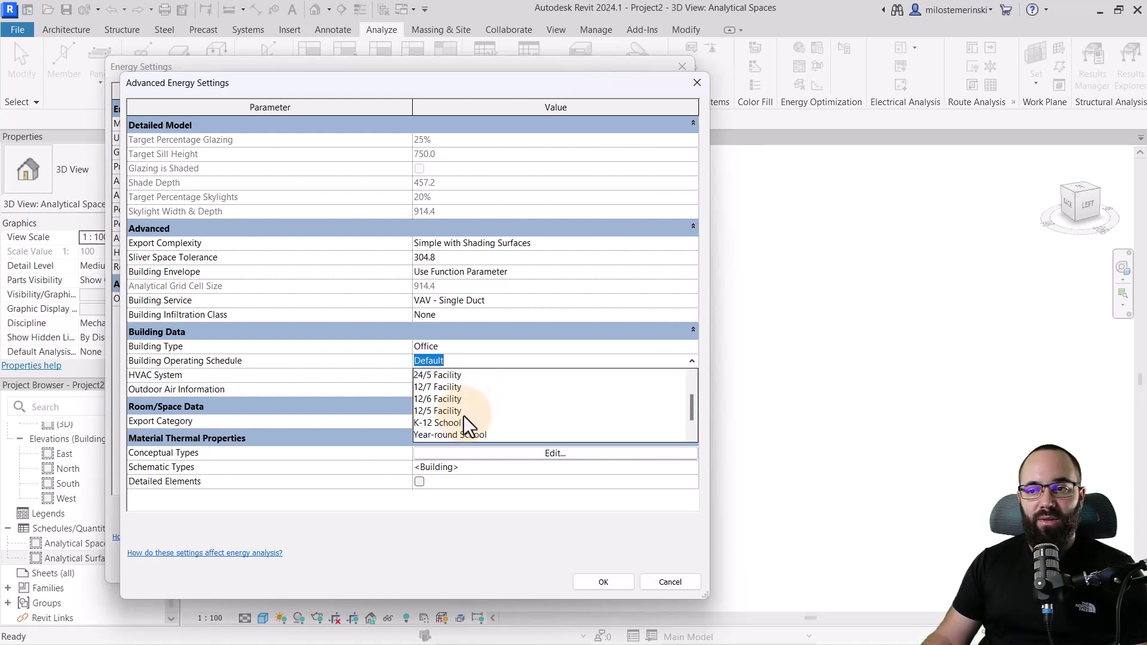
click(445, 412)
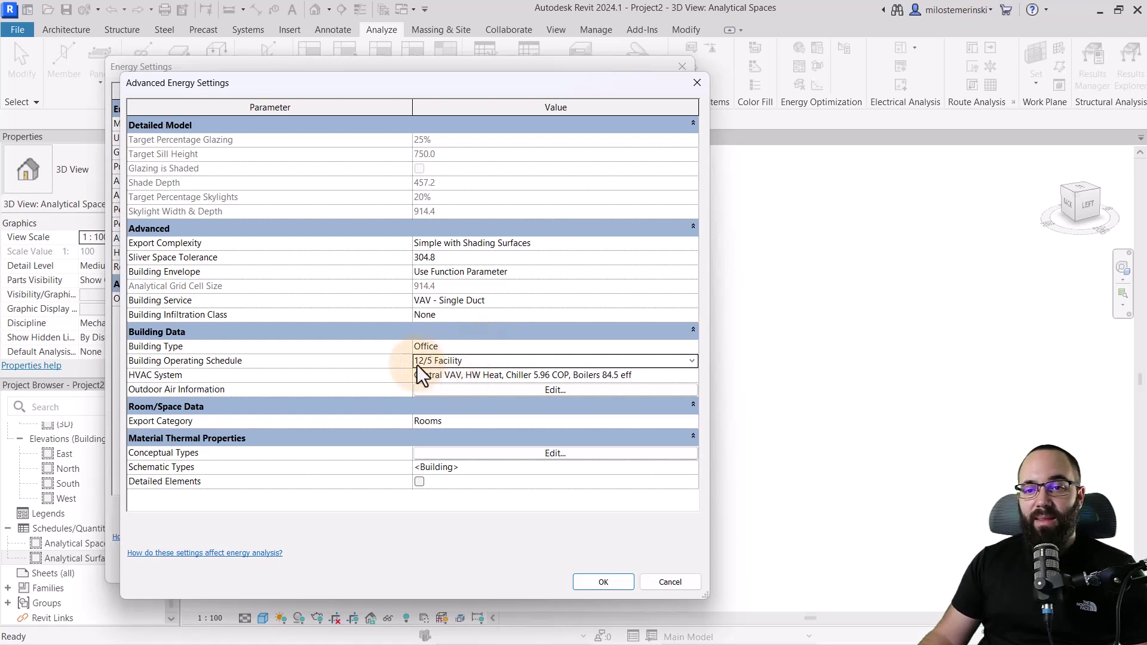
click(613, 578)
click(584, 568)
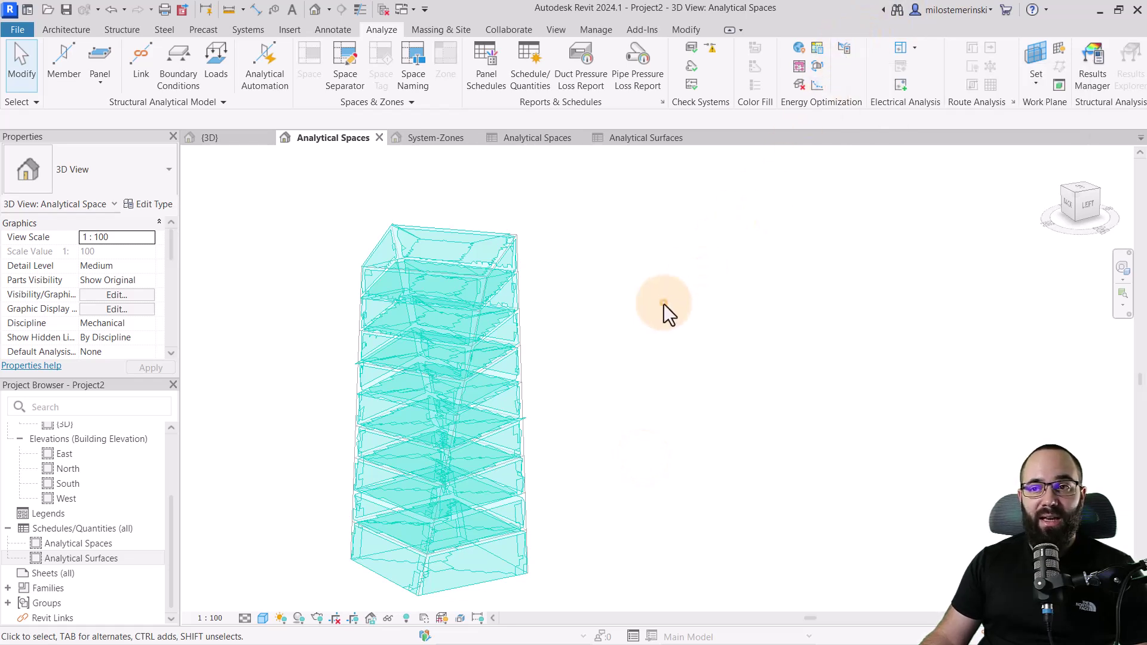
Step: Pan the tower view and launch Generate under Energy Optimization
middle_drag(663, 306, 610, 317)
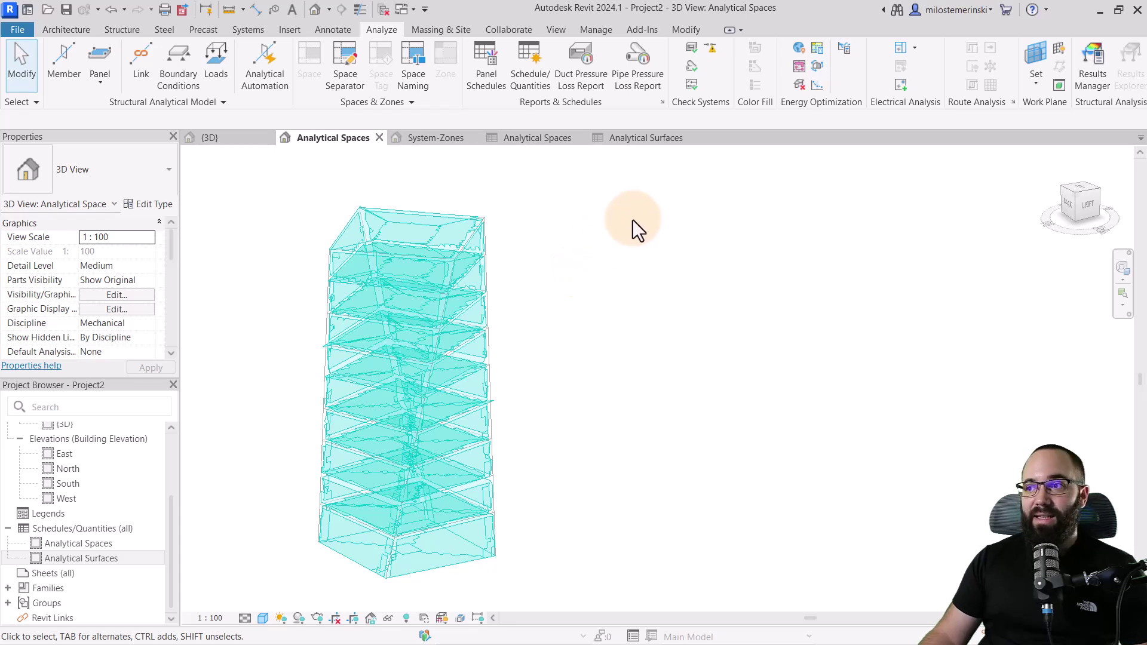
click(820, 69)
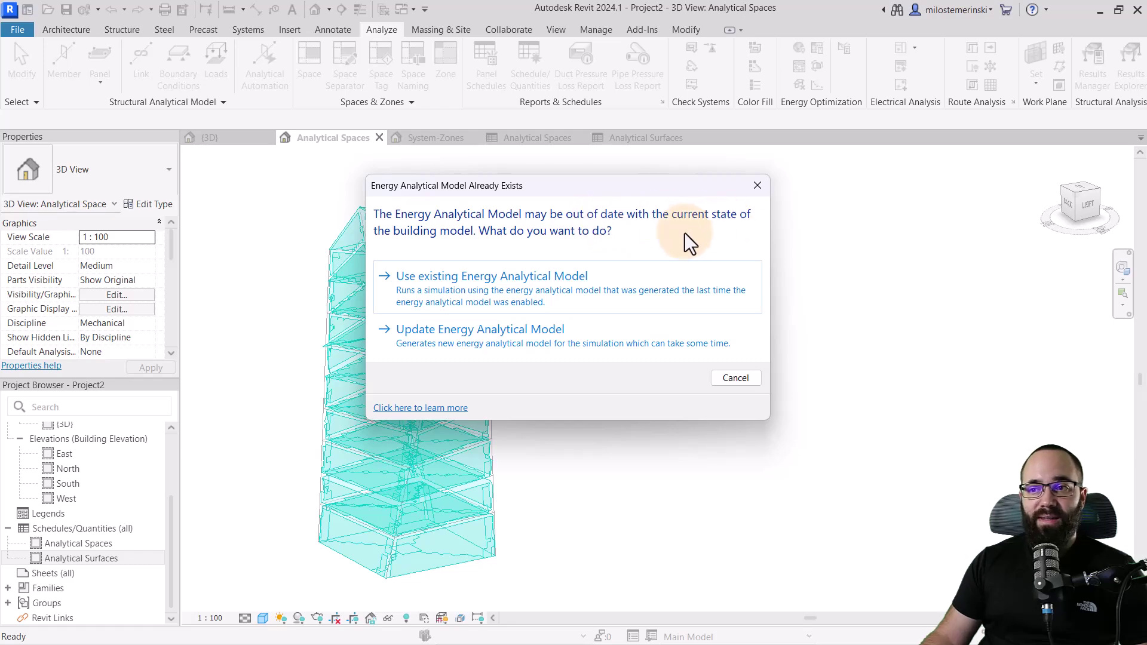
Step: Update the tower's existing energy analytical model and acknowledge the completion message
click(468, 343)
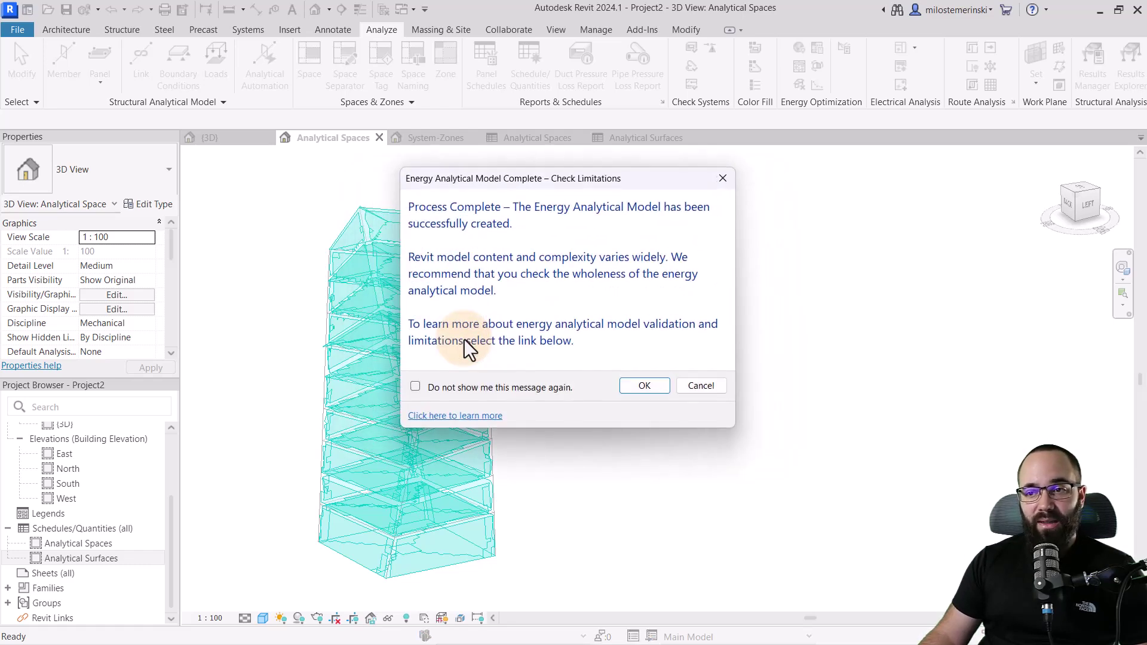
click(634, 389)
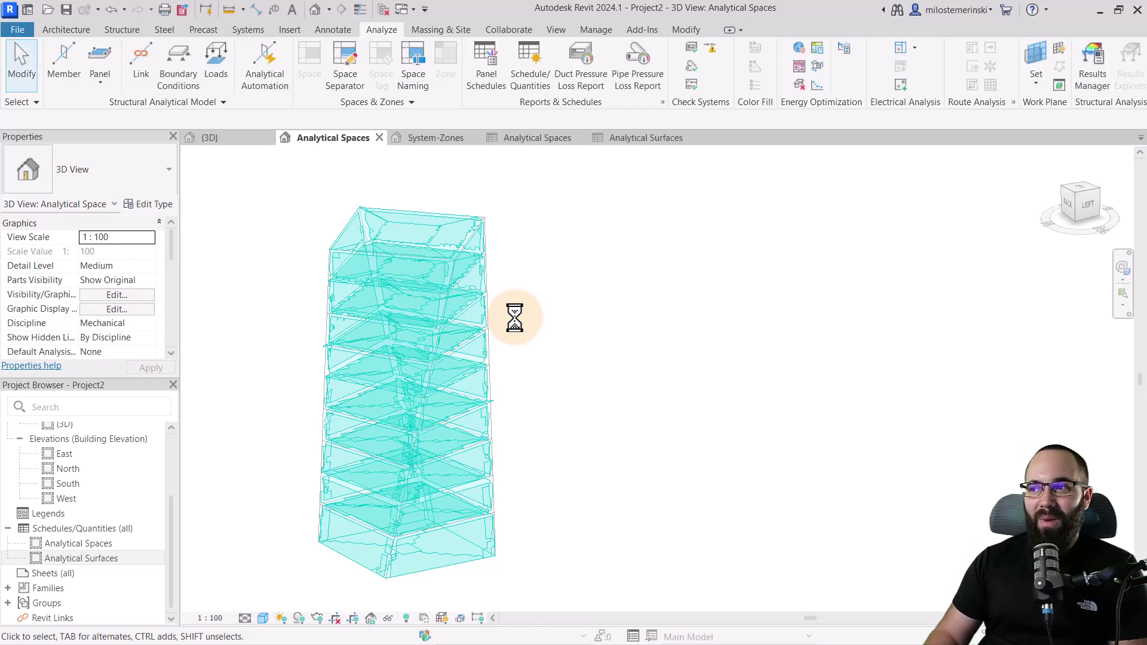
Step: Use Optimize to open the model in Insight, showing Project2's 34.9 USD/m²/yr result
click(816, 87)
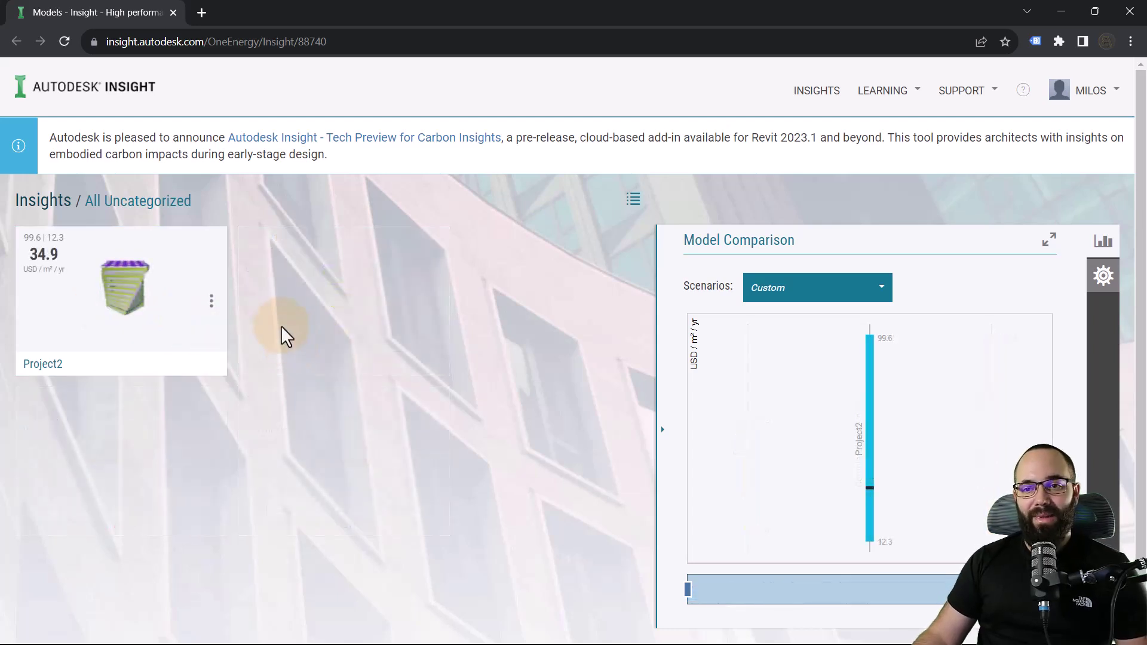
Step: Open Project2's model page and orbit the 3D tower to view its sides, top corner and back
click(79, 362)
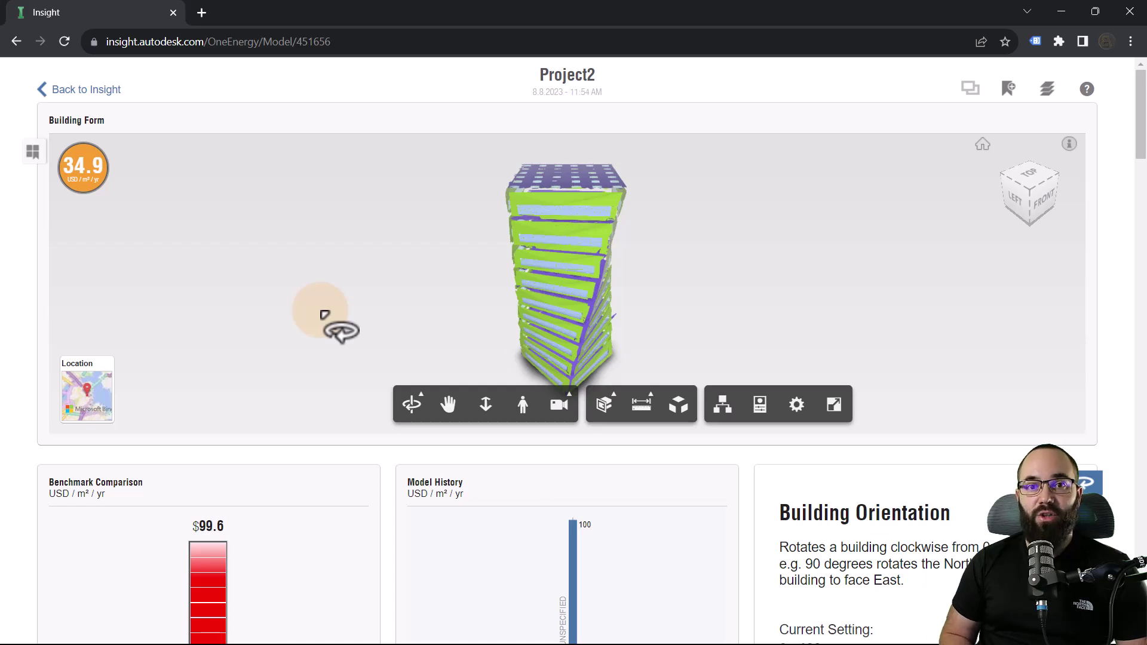
drag(687, 311, 152, 310)
drag(578, 327, 317, 338)
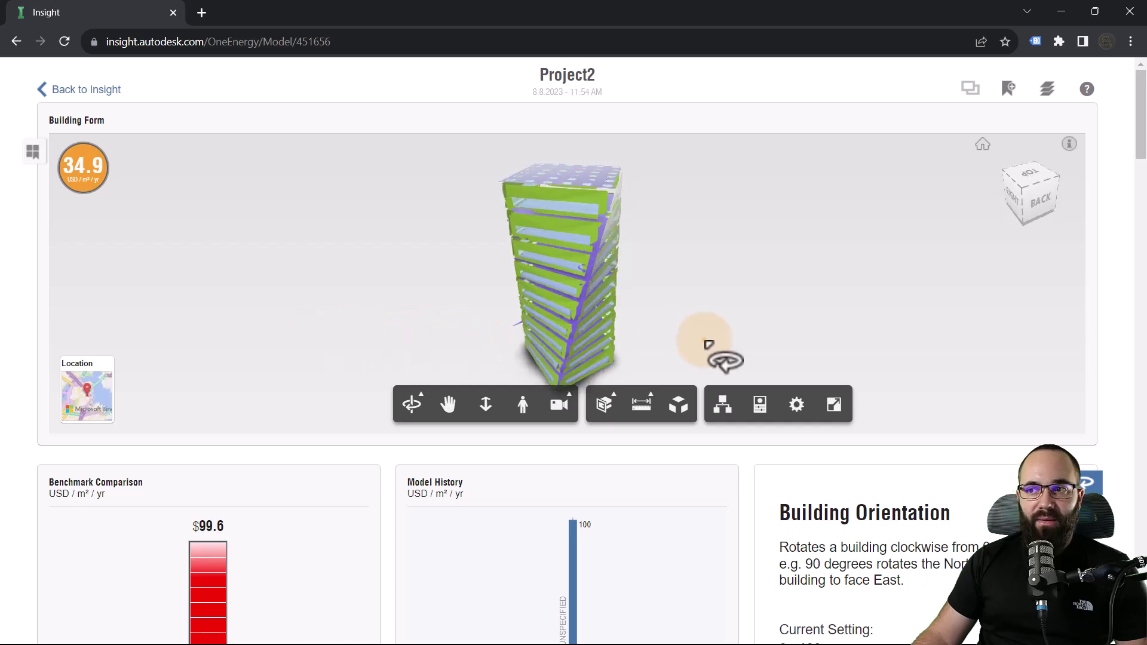
drag(704, 339, 670, 345)
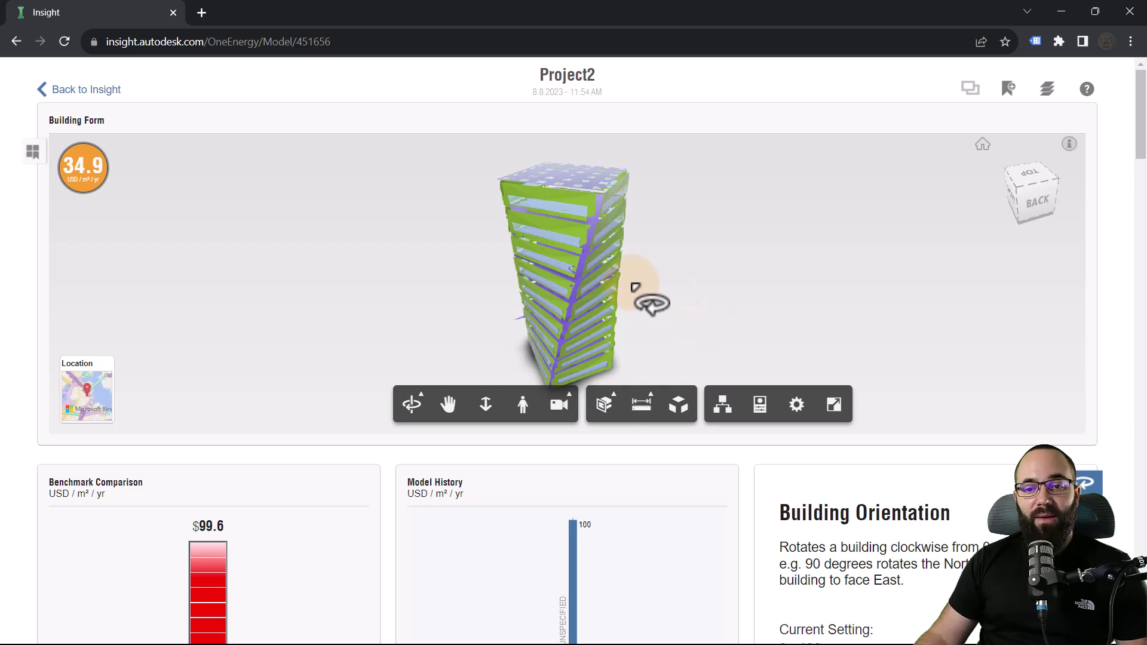
scroll(638, 273, up, 2)
scroll(639, 518, down, 5)
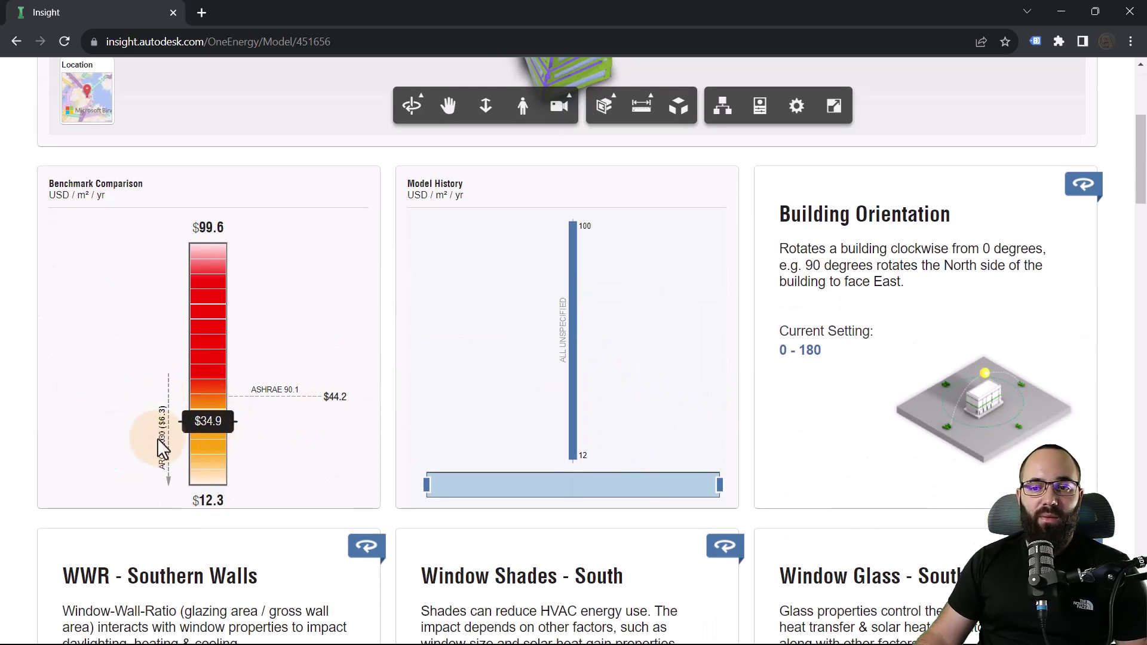
mouse_move(397, 379)
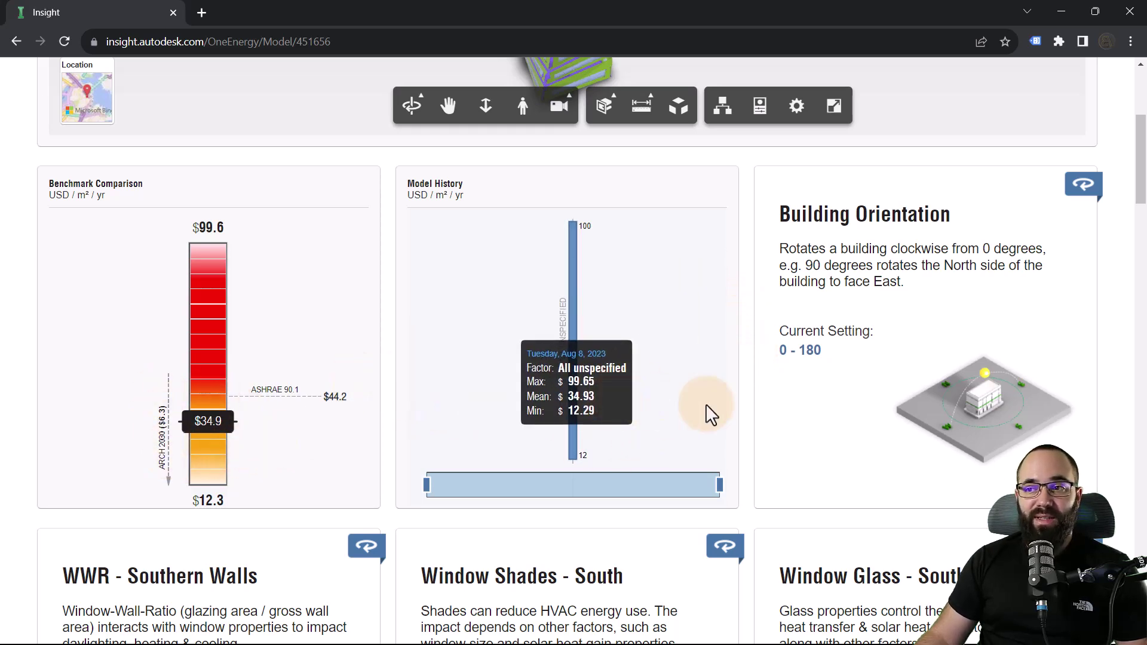
scroll(744, 342, down, 3)
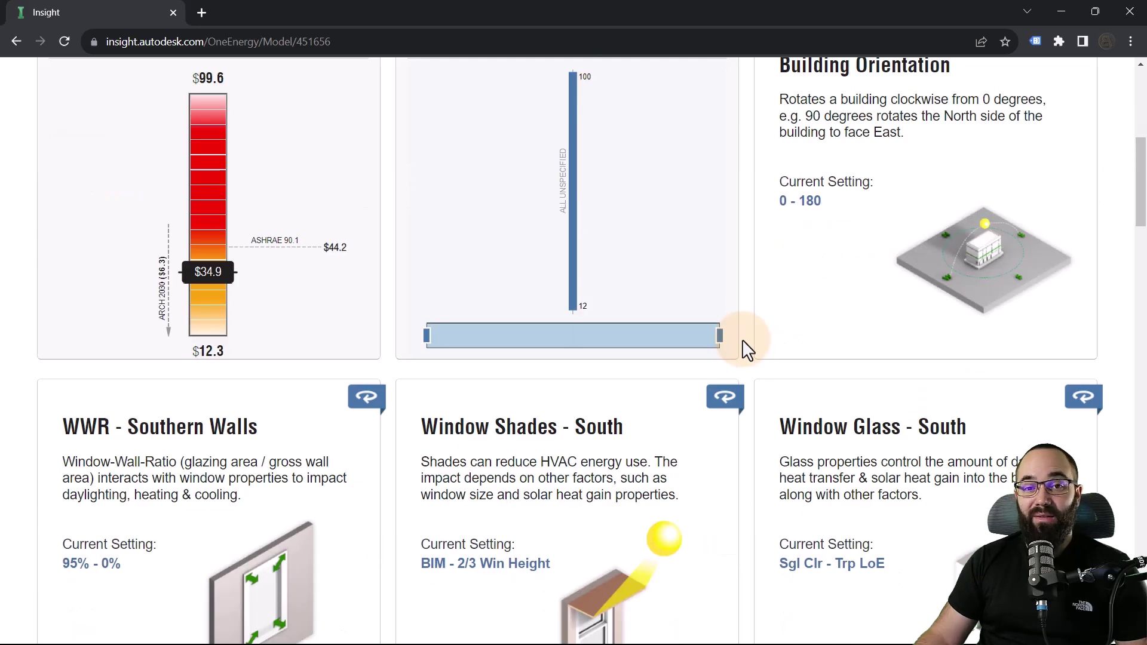
scroll(741, 317, up, 3)
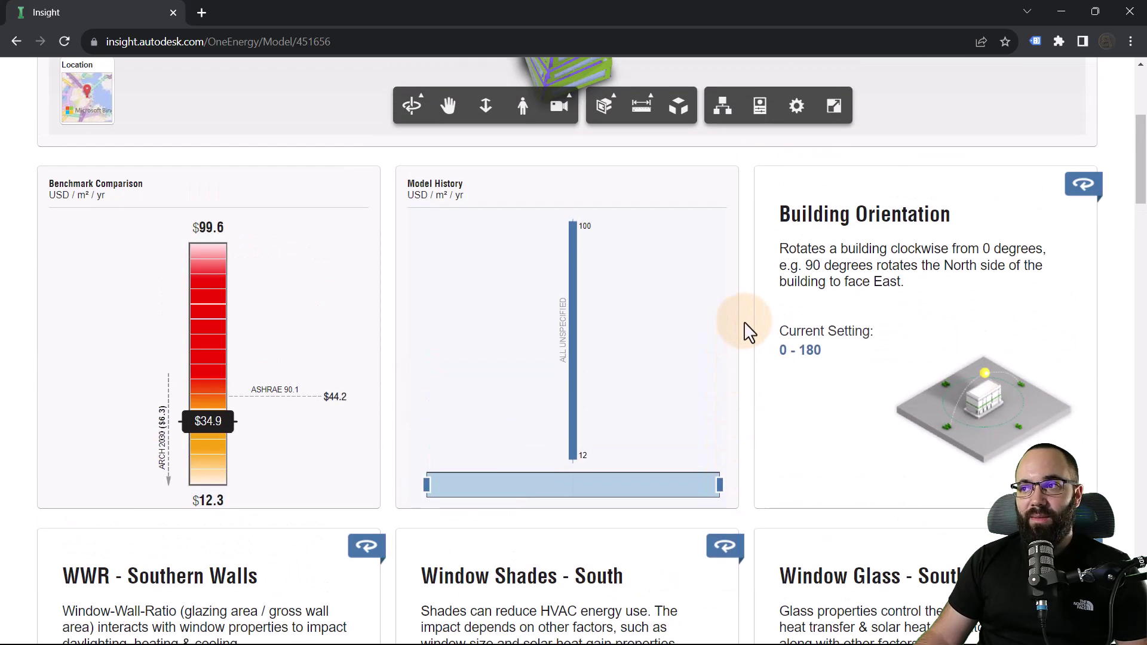
scroll(744, 292, down, 1)
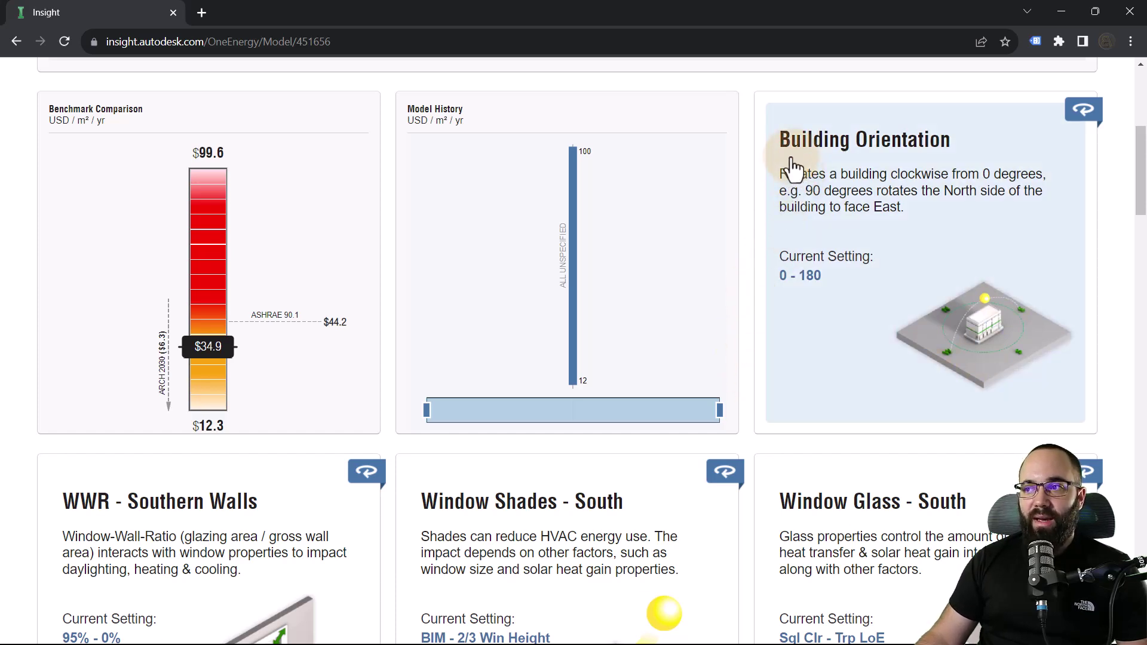
scroll(788, 173, down, 3)
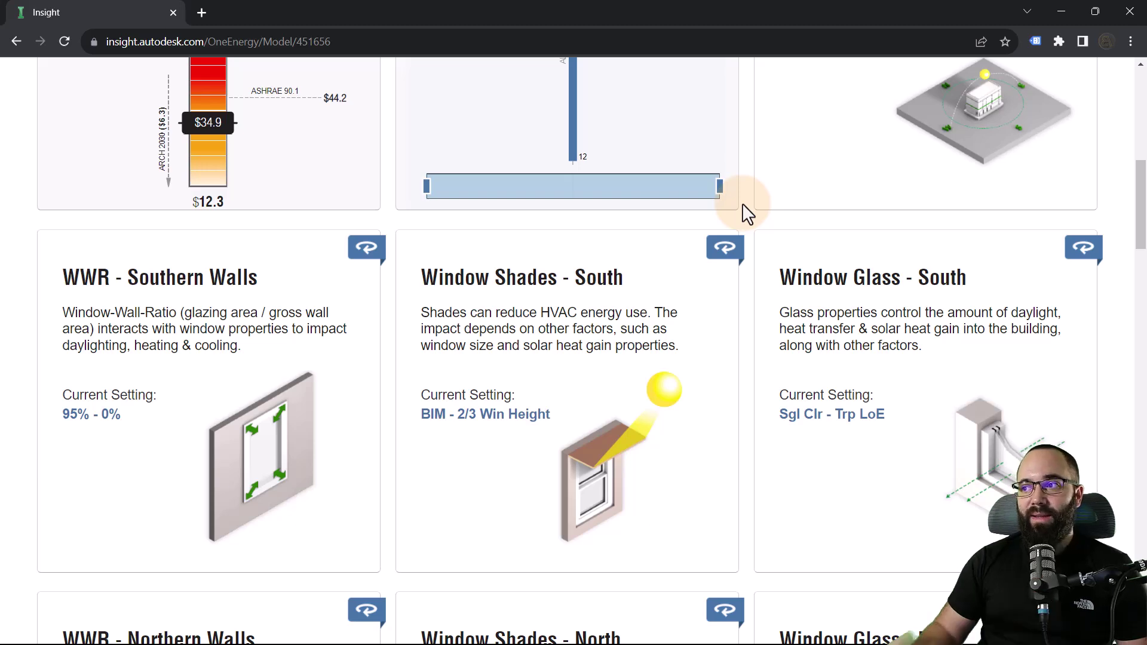
scroll(742, 204, up, 5)
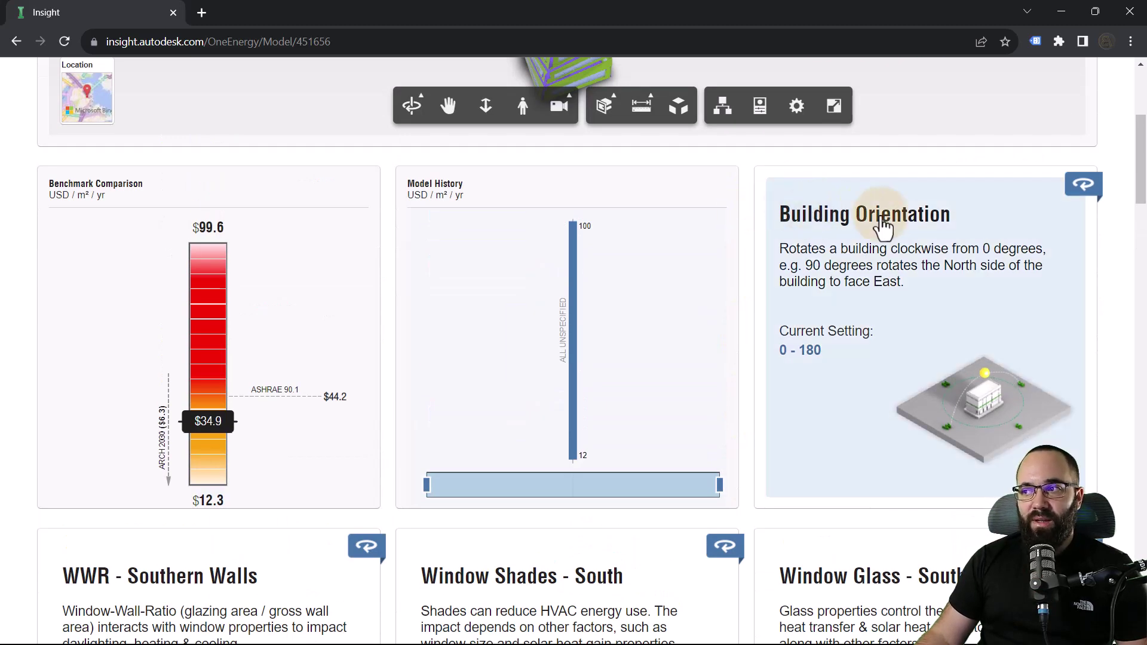
Step: Flip Building Orientation to its cost chart and read costs from 0.05 at 0° to -0.79 at 180°
click(1078, 190)
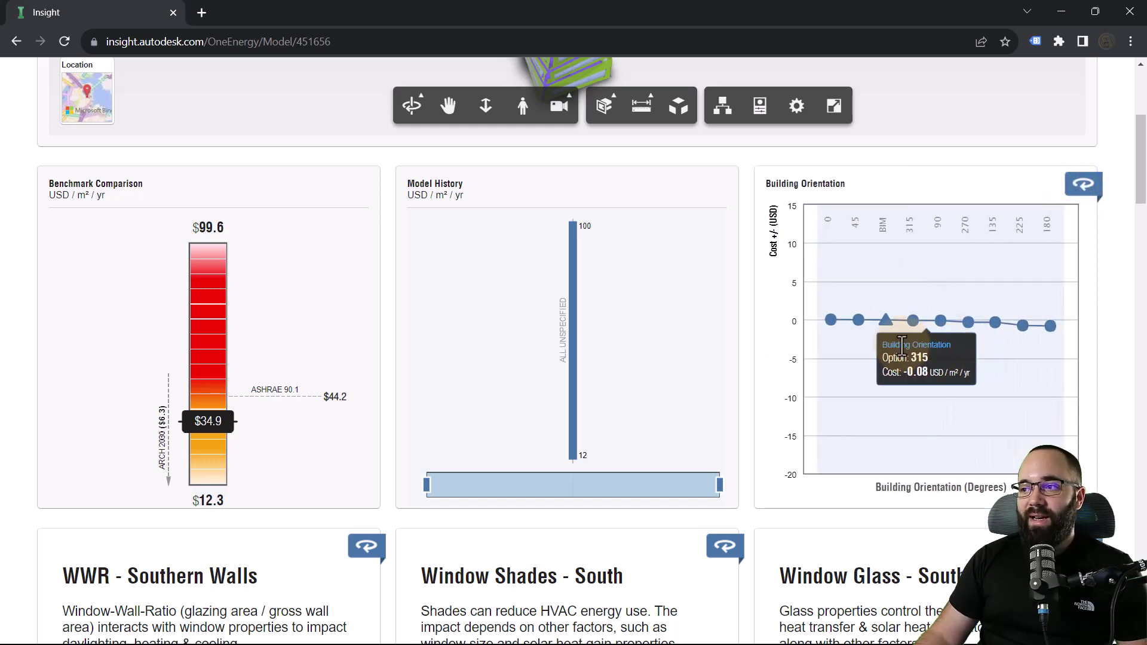
mouse_move(893, 330)
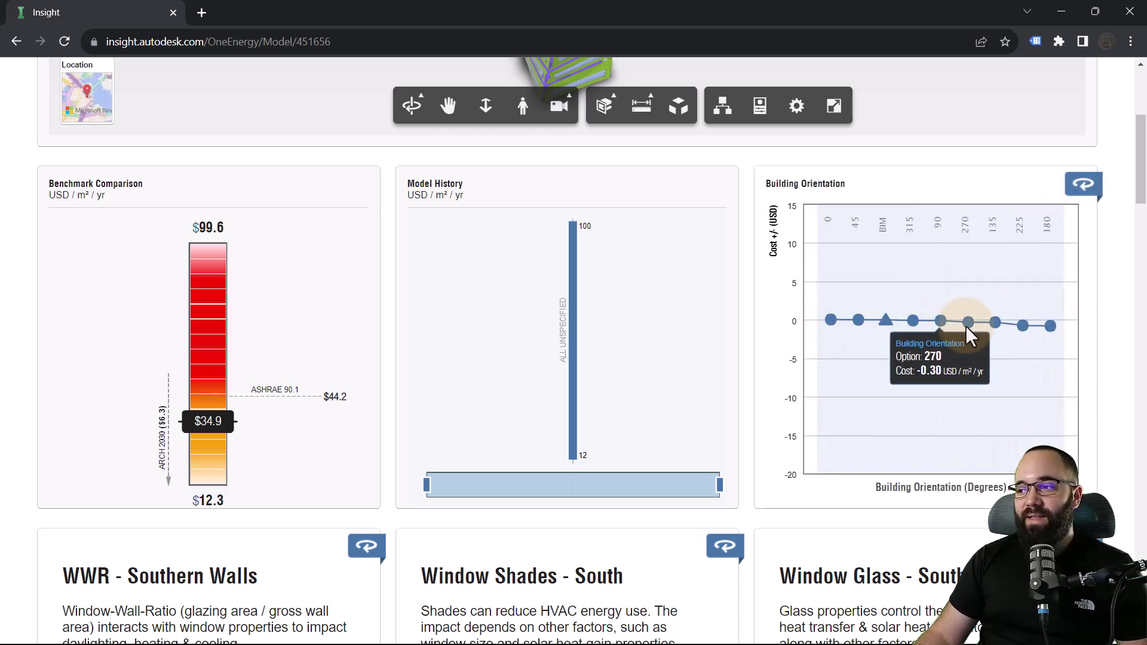
mouse_move(930, 397)
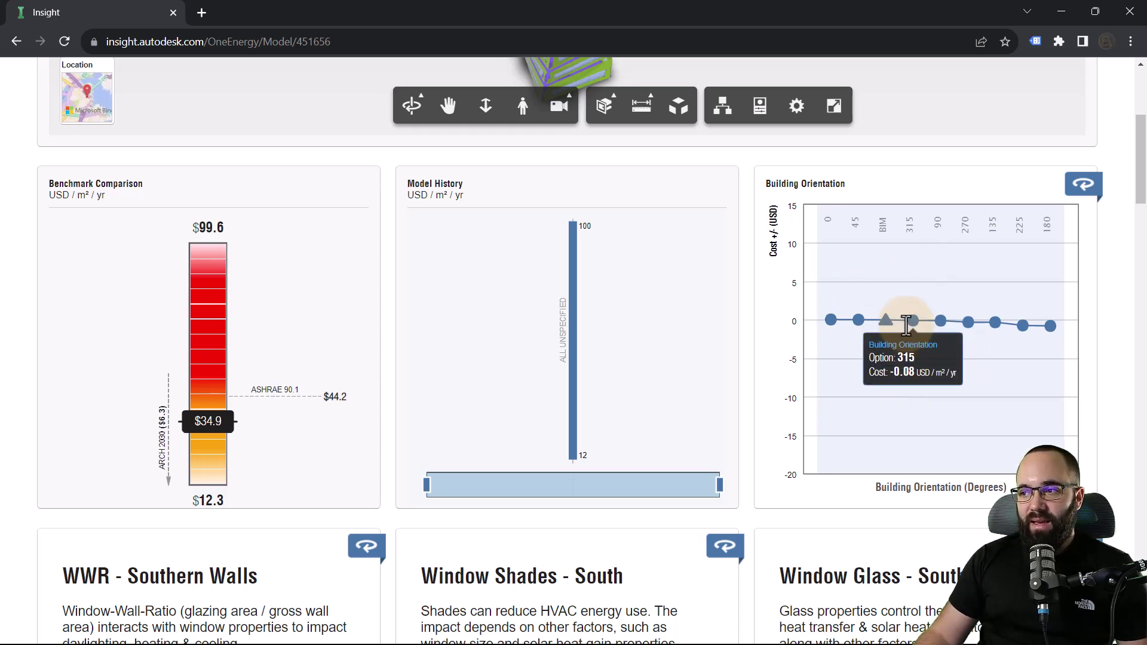
mouse_move(1067, 331)
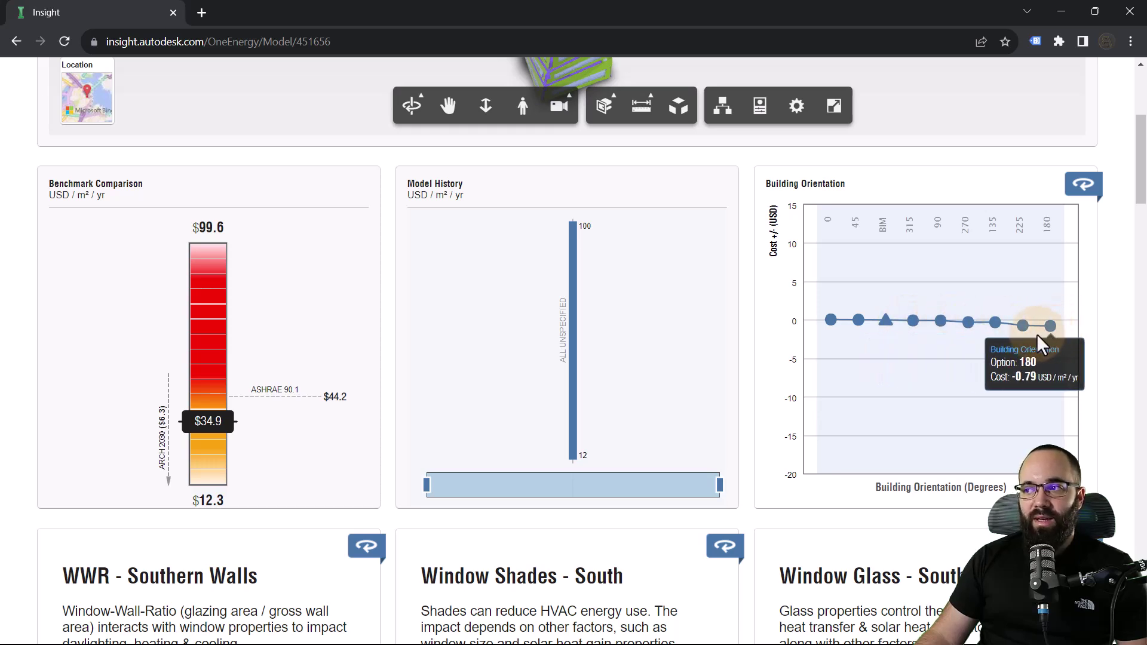
mouse_move(824, 325)
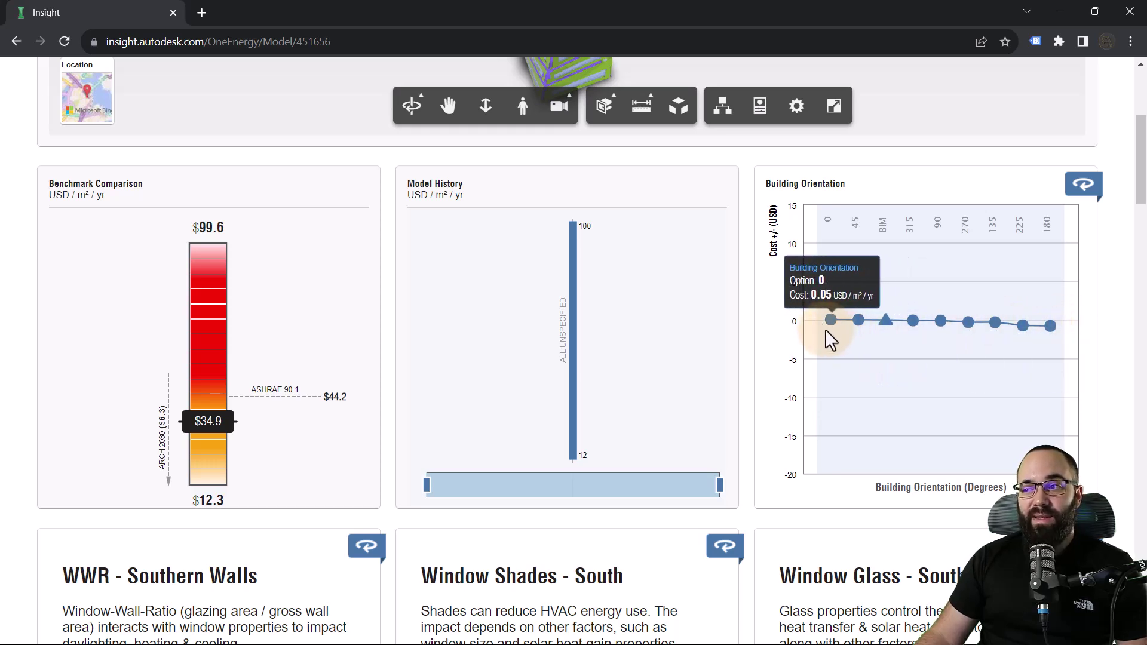
Step: Restore the Building Orientation description and flip WWR - Southern Walls to its cost chart
click(1078, 193)
scroll(758, 307, down, 3)
scroll(757, 306, down, 2)
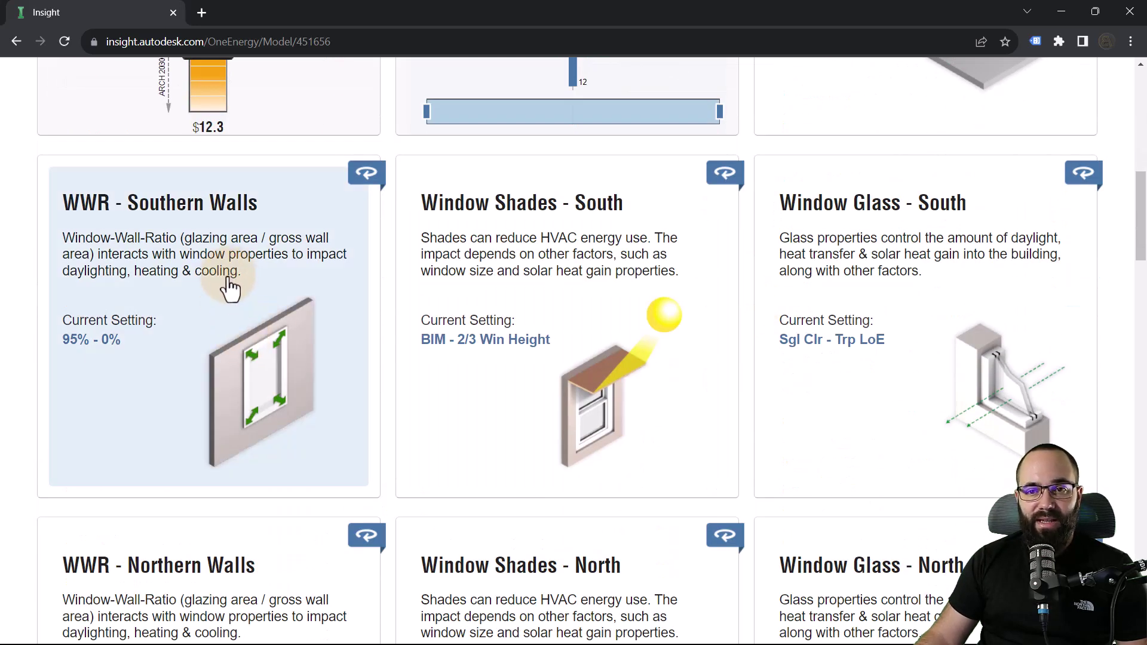
click(367, 174)
mouse_move(278, 318)
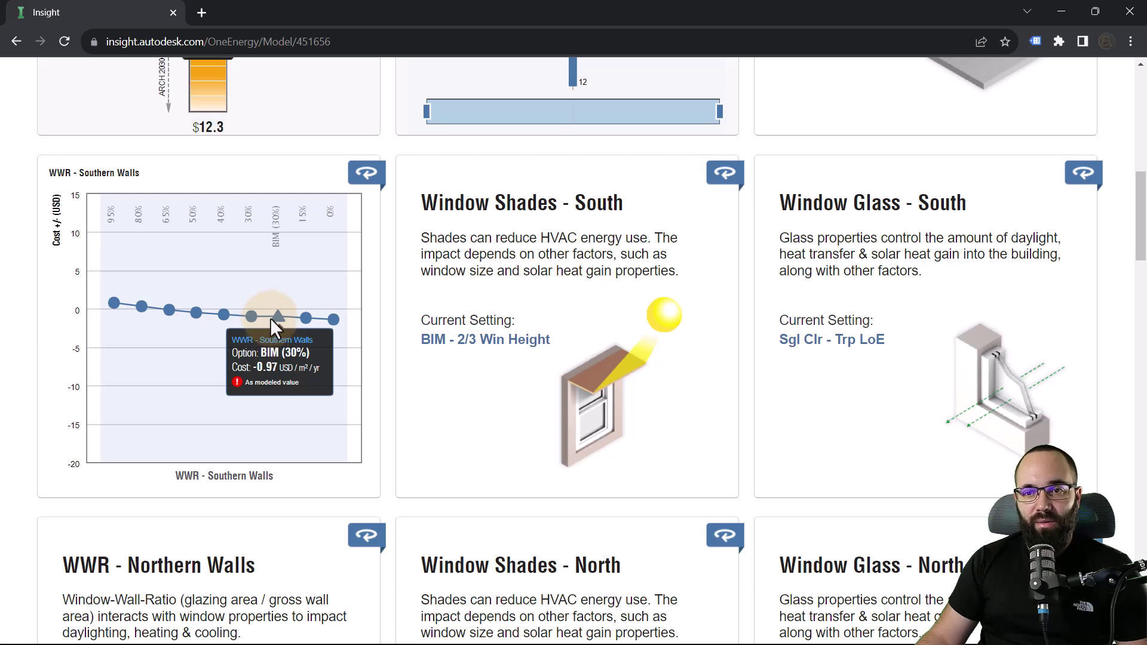
Step: In the WWR - Southern Walls editor, narrow the range to start at BIM (30%)
mouse_move(113, 302)
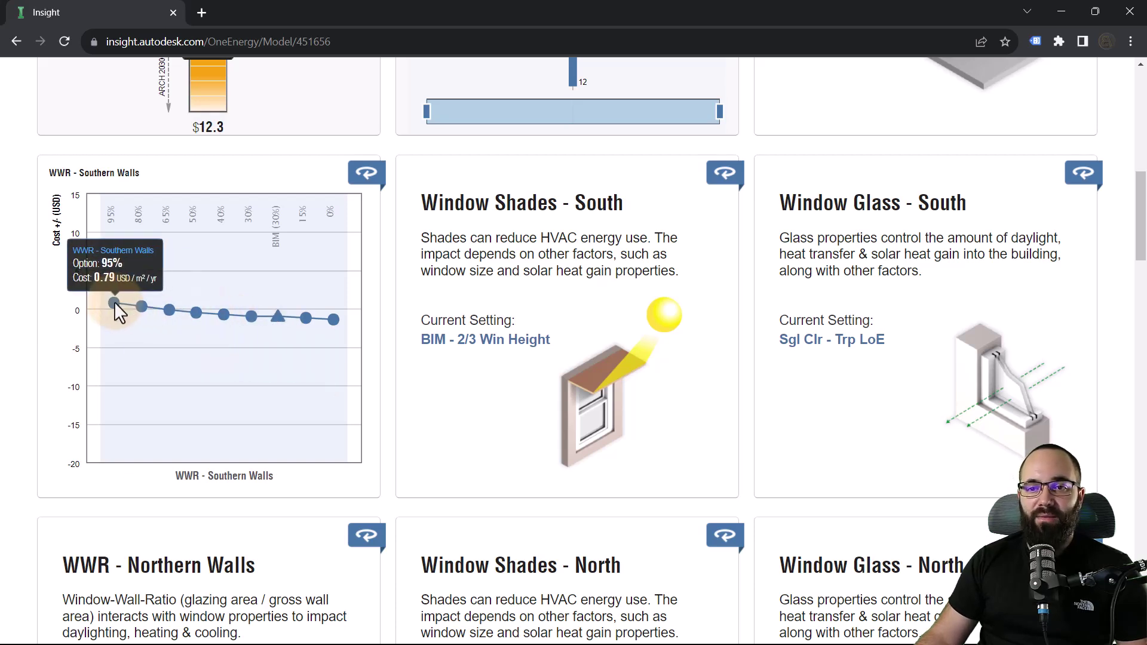
click(117, 345)
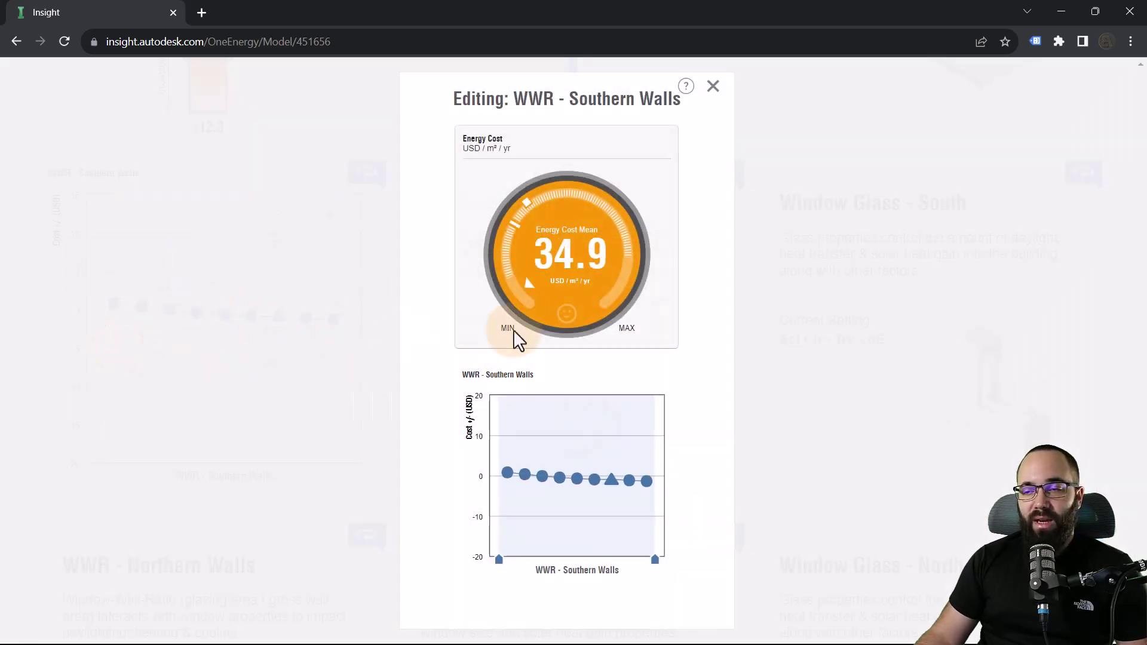
mouse_move(499, 559)
mouse_down()
mouse_move(599, 561)
mouse_move(496, 574)
mouse_up()
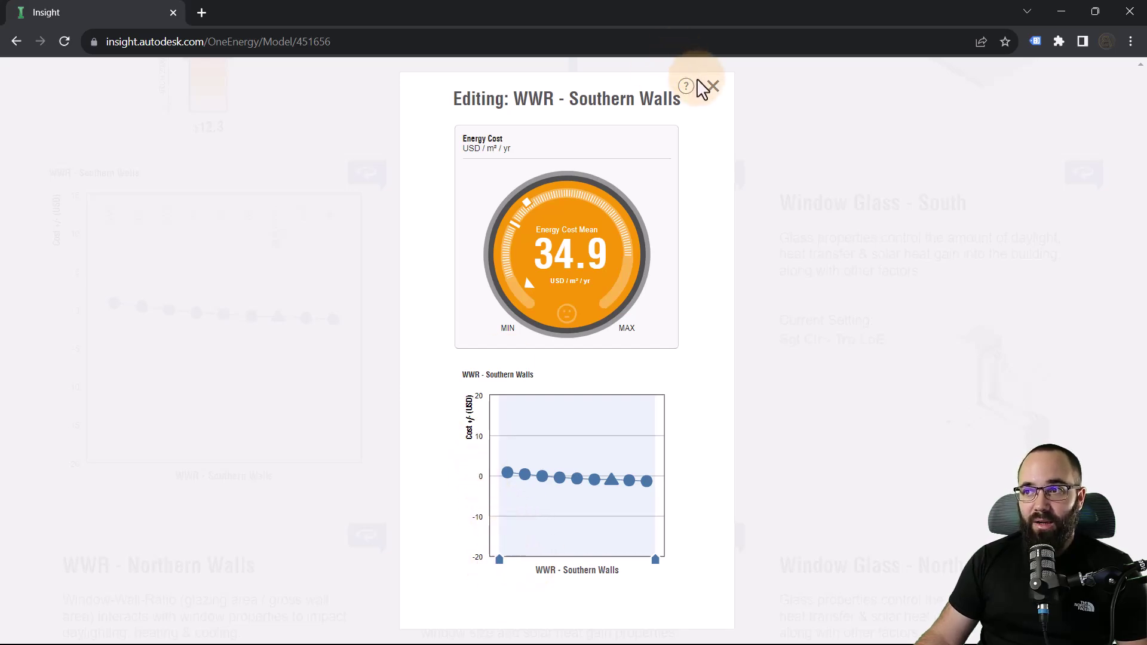
click(709, 88)
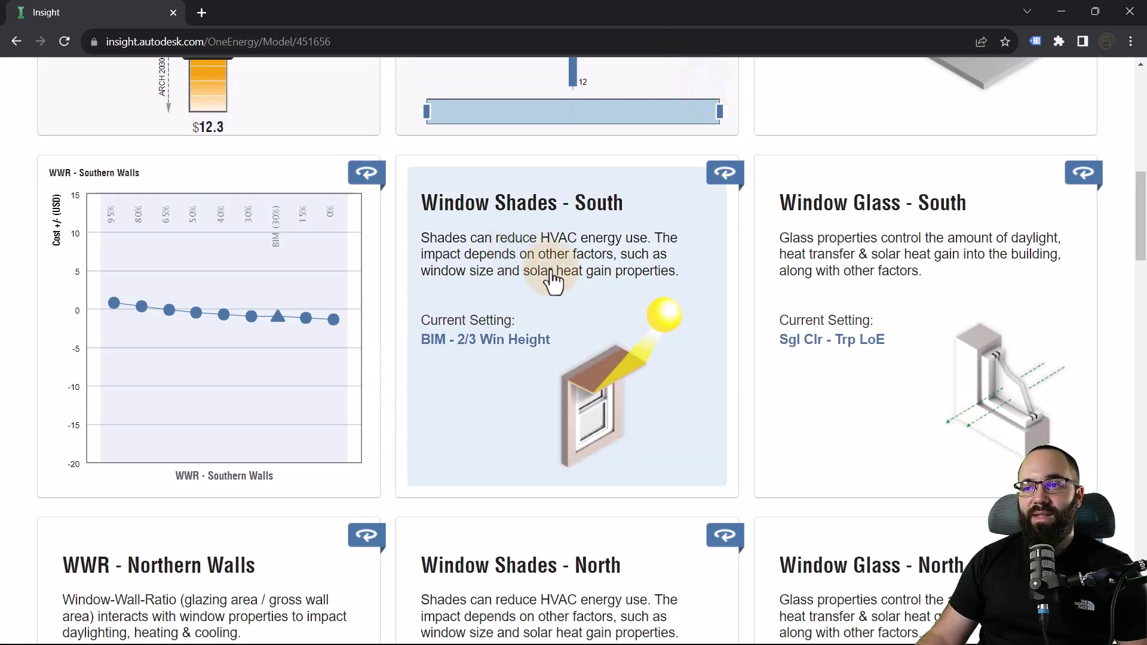
Step: Check the Window Glass - South cost chart, then reveal the roof and infiltration factors
click(1082, 177)
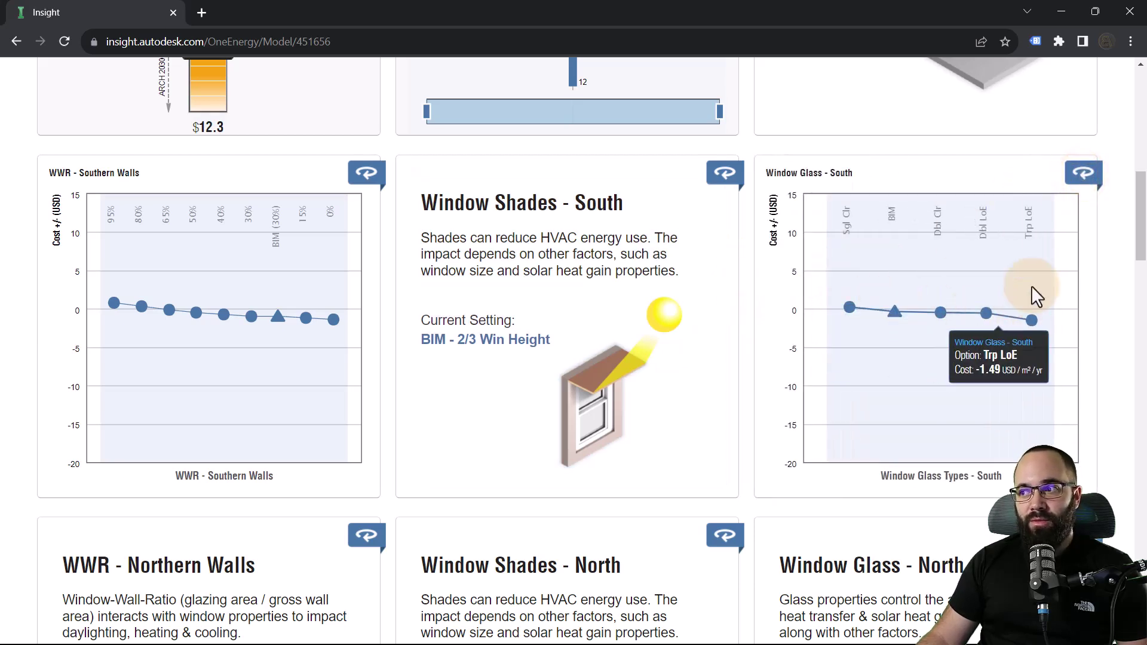
click(1084, 179)
scroll(750, 358, down, 10)
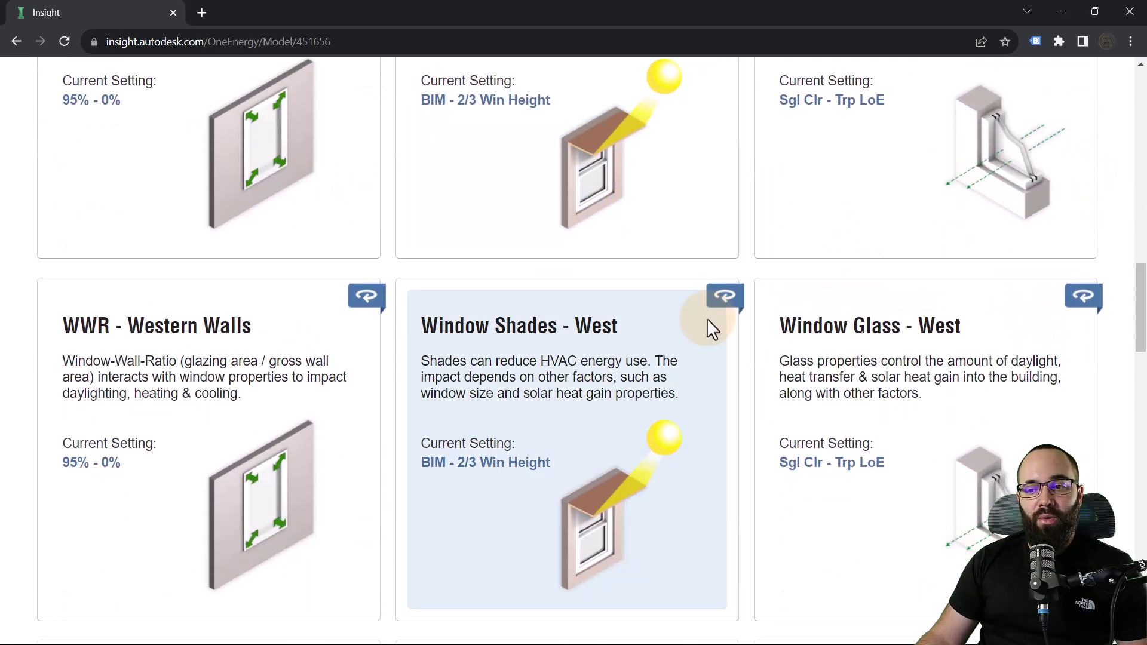
scroll(711, 334, down, 3)
scroll(746, 377, down, 5)
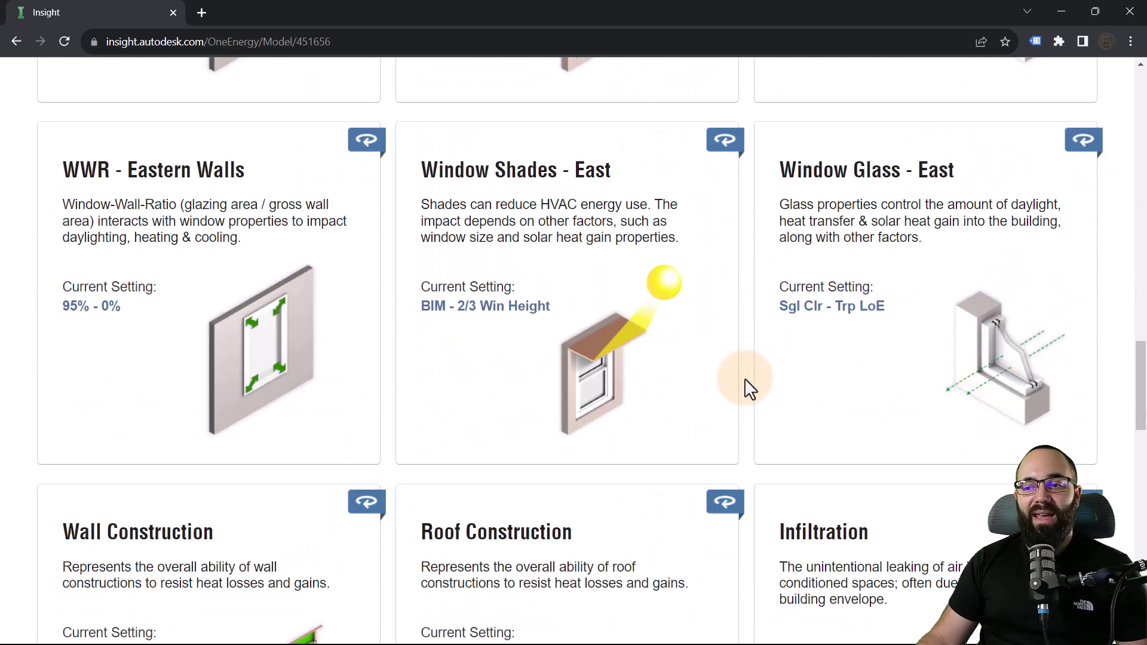
scroll(745, 381, down, 1)
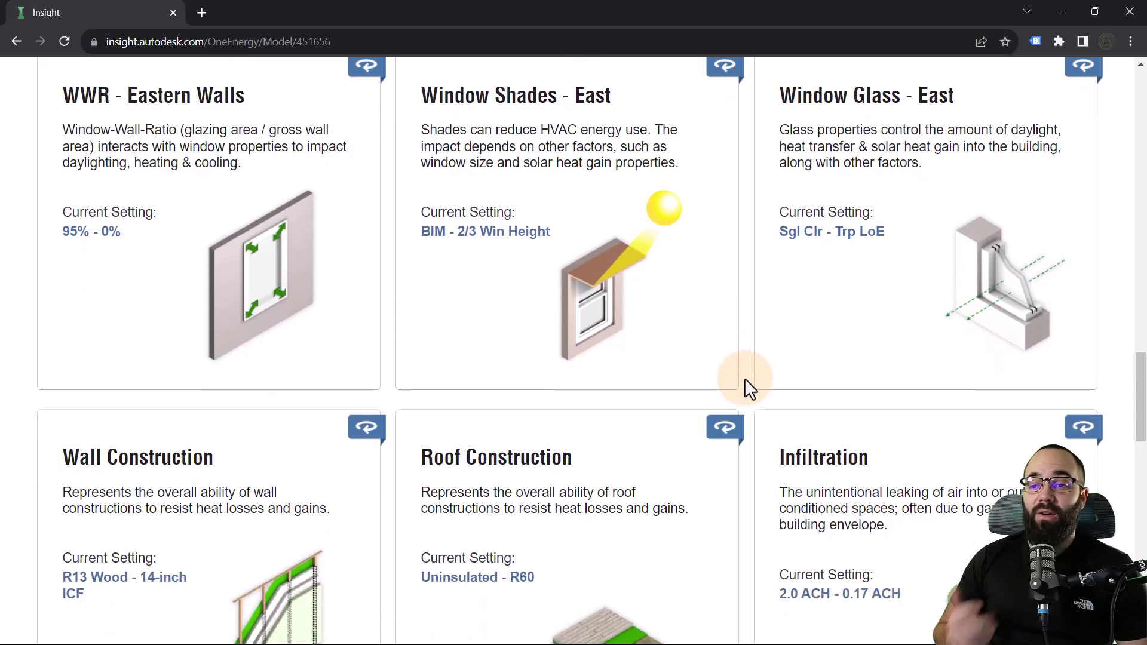
scroll(738, 384, down, 2)
scroll(749, 395, down, 1)
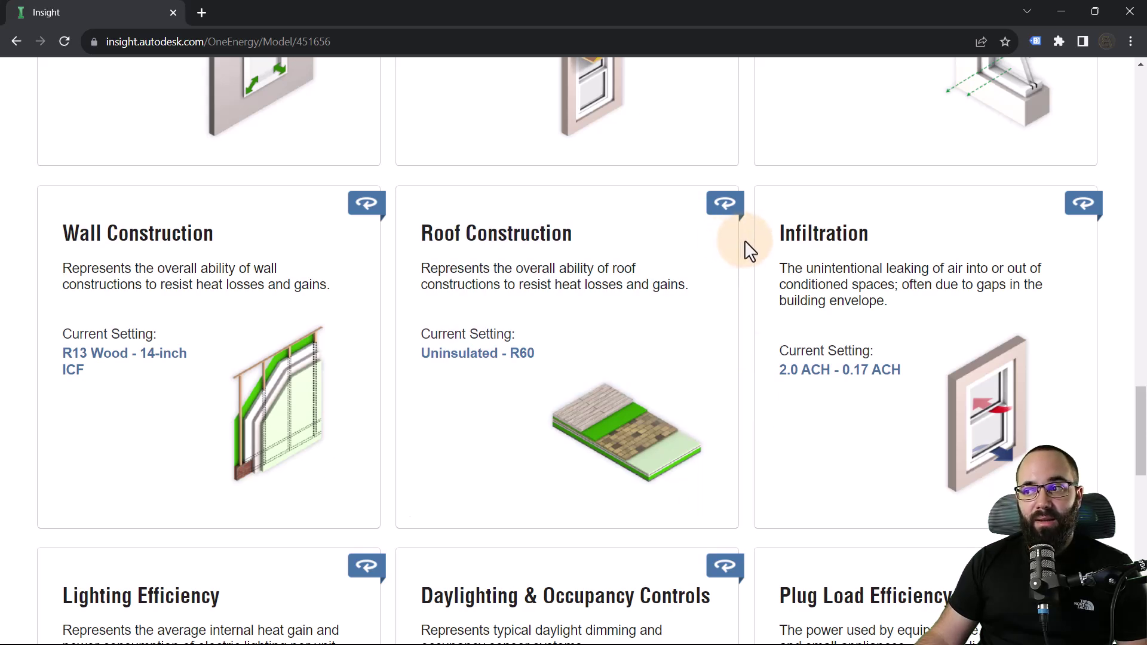
Step: Check the Roof Construction cost chart, then return the card to its description
click(723, 208)
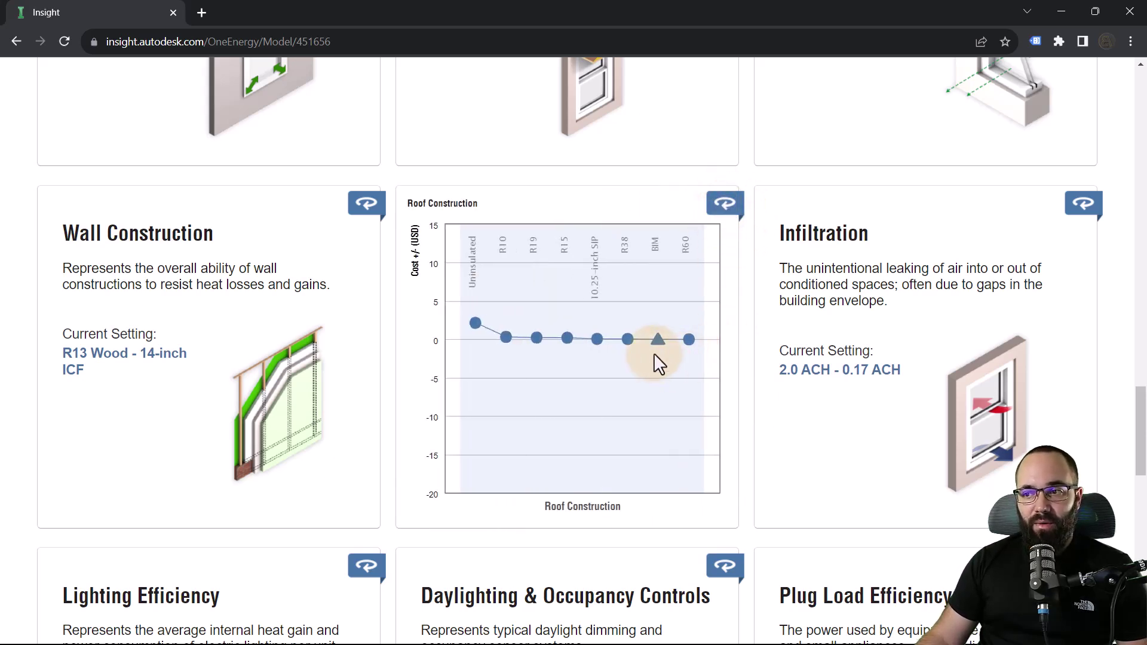
mouse_move(474, 333)
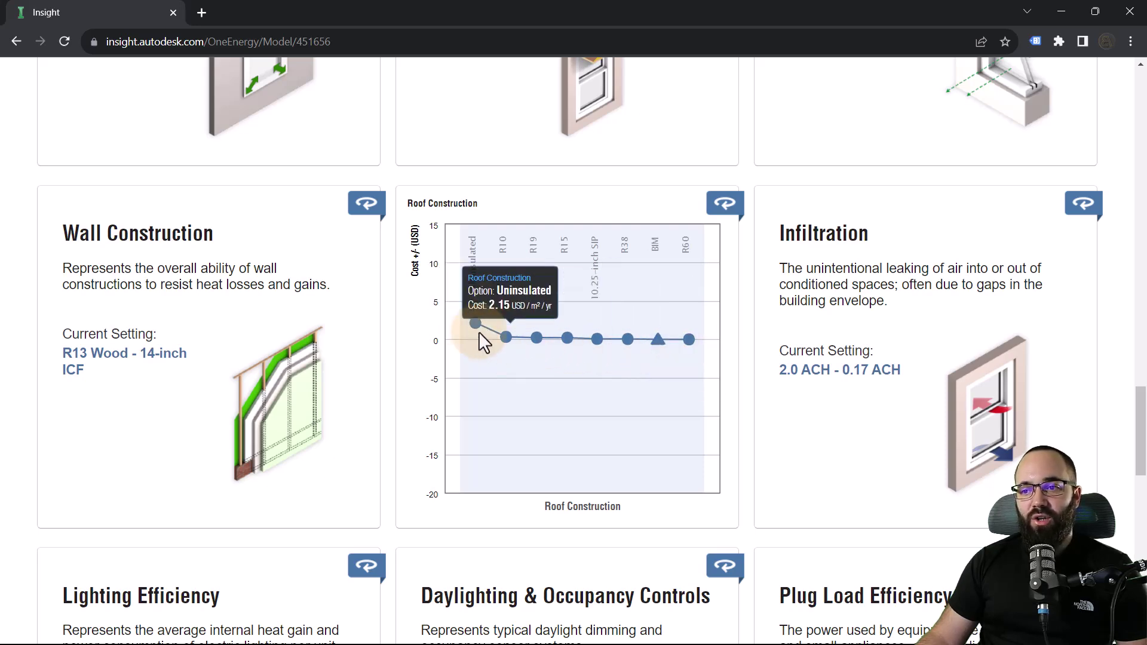
click(736, 216)
scroll(737, 269, down, 6)
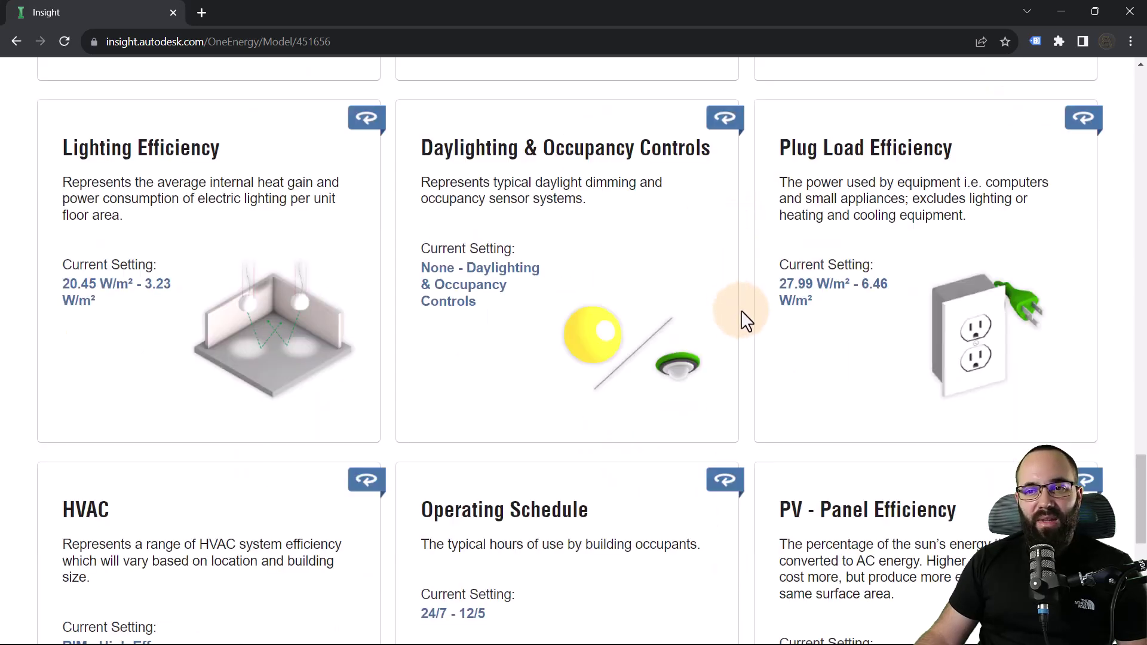
scroll(556, 287, down, 3)
scroll(568, 328, up, 4)
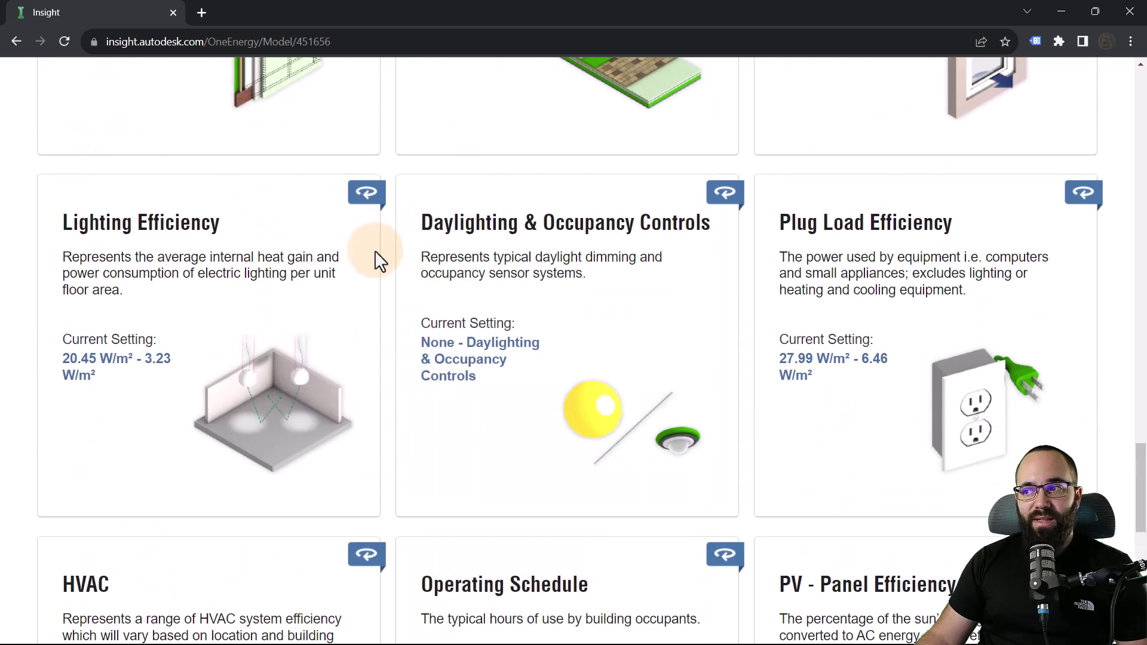
Step: Compare the Lighting Efficiency cost options, then return the card to its description
click(378, 203)
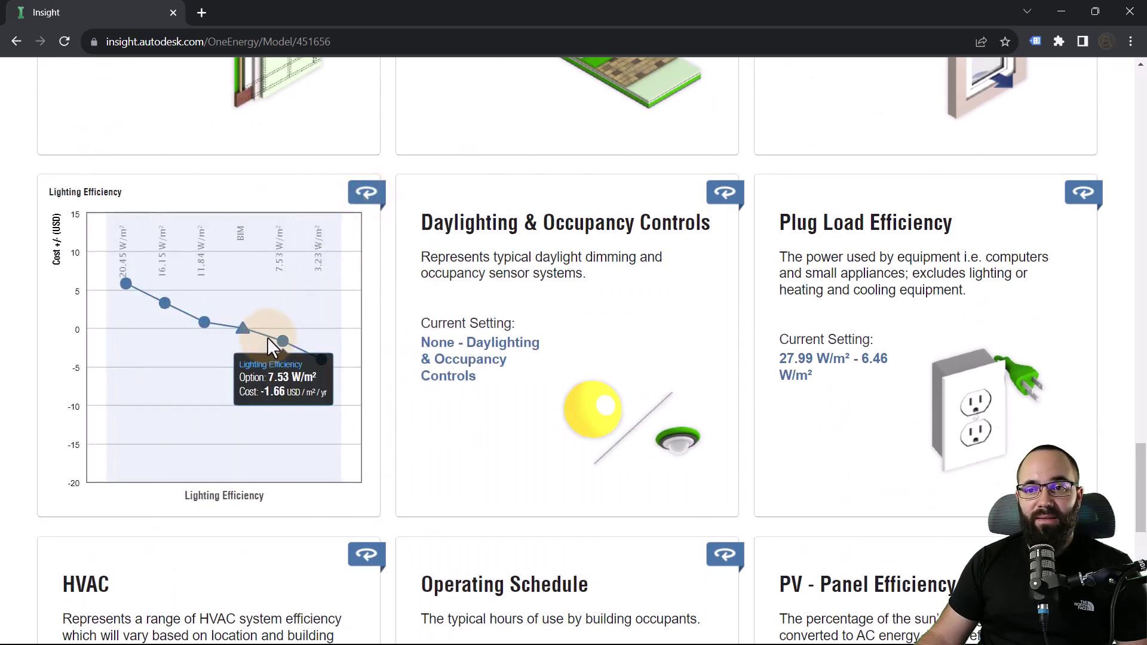
mouse_move(241, 328)
mouse_move(321, 361)
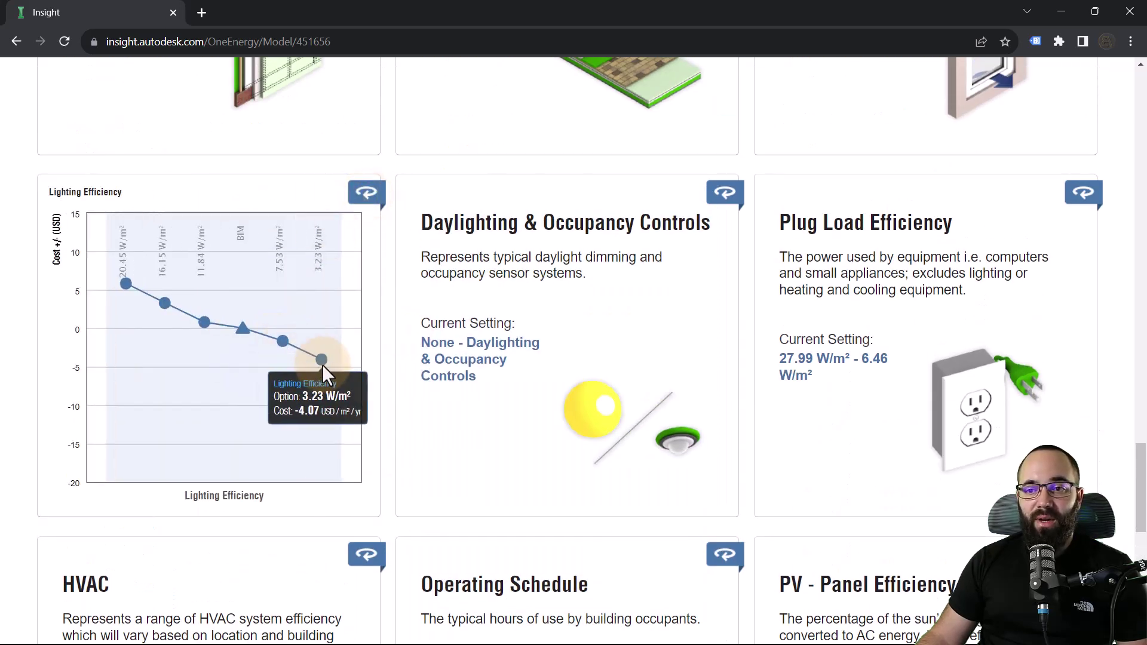
click(366, 195)
scroll(389, 317, up, 10)
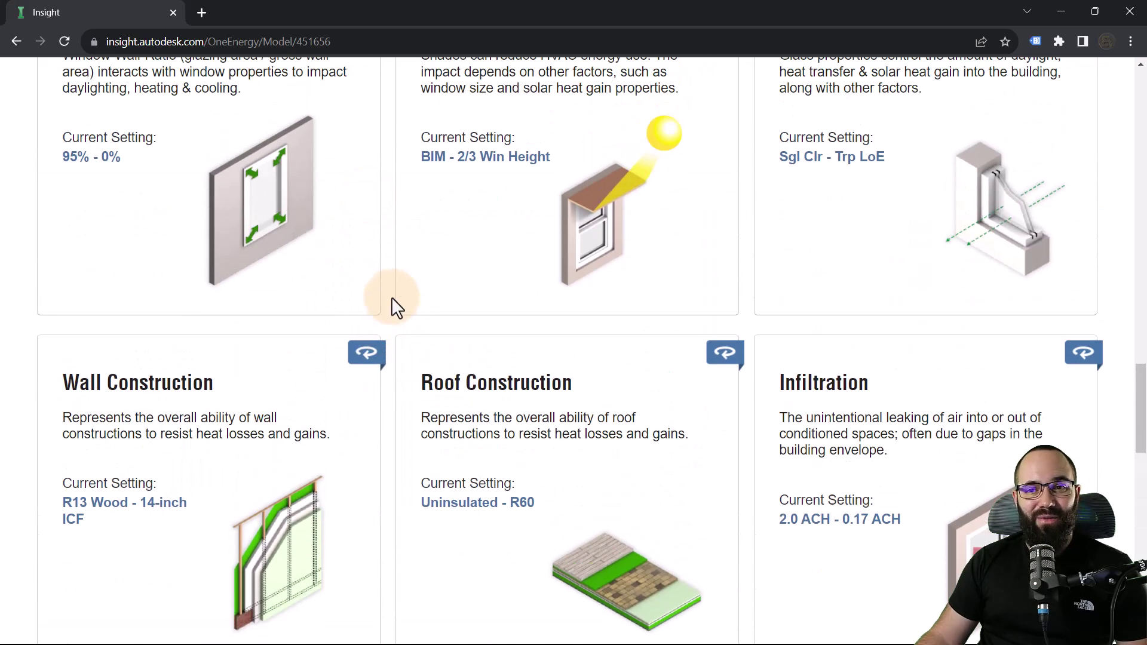
scroll(393, 293, up, 8)
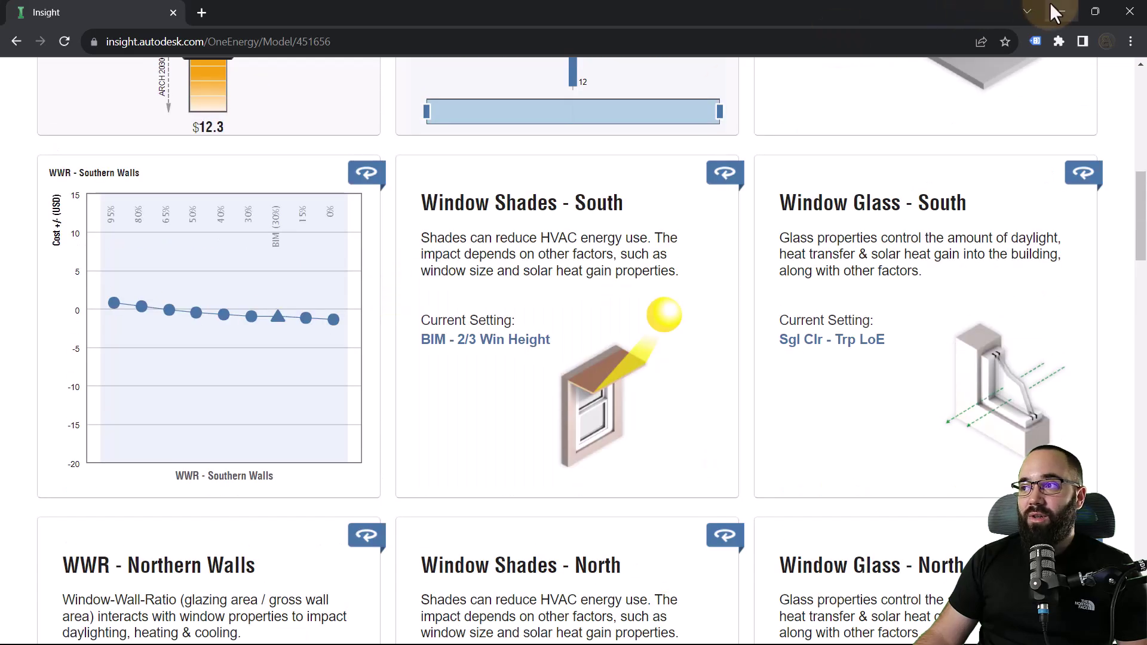
Step: Back in Revit, run an Annual Building Energy Simulation systems analysis on the tower
click(1060, 11)
mouse_move(546, 378)
shift+middle_down()
mouse_move(582, 394)
mouse_move(560, 396)
mouse_move(532, 369)
shift+middle_up()
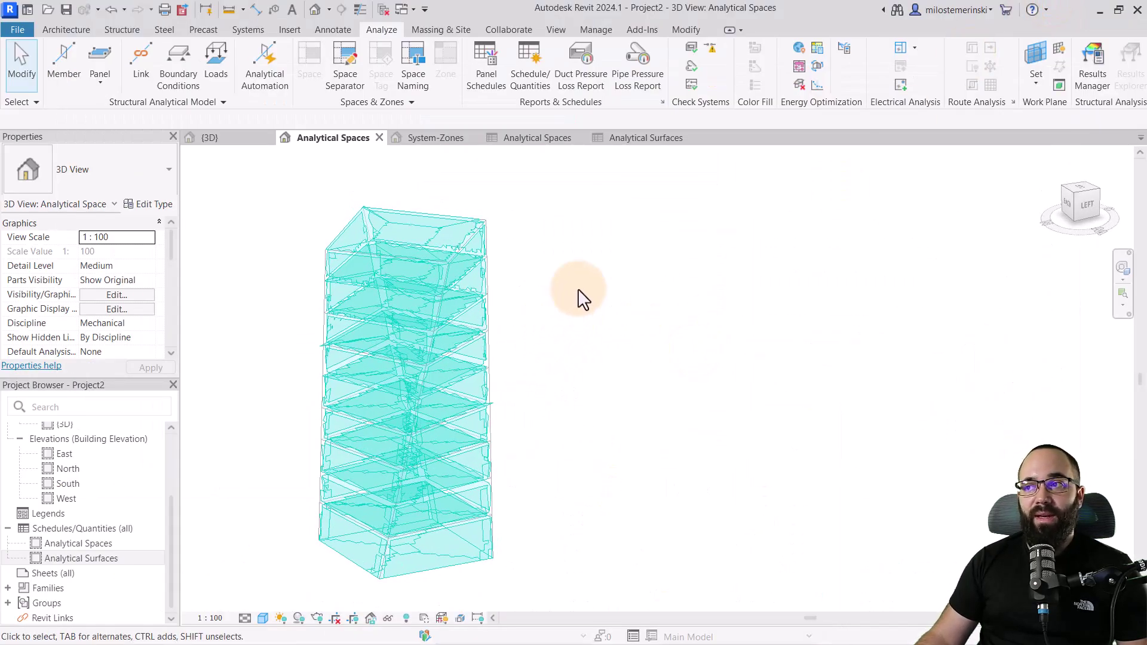
click(818, 52)
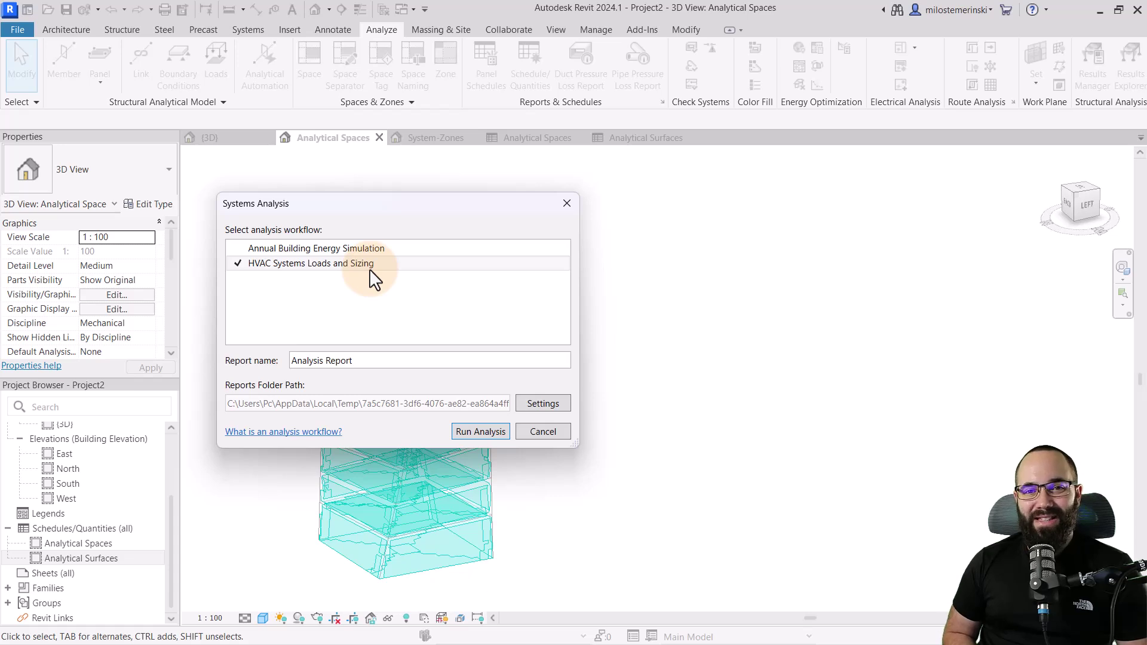
click(335, 250)
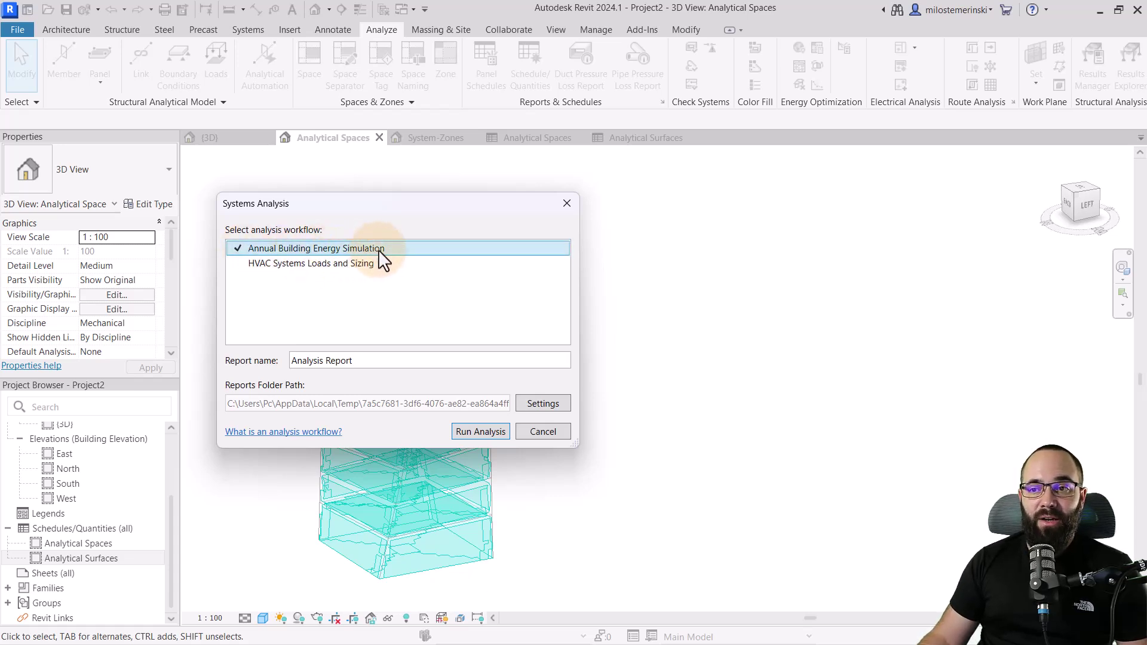
click(464, 430)
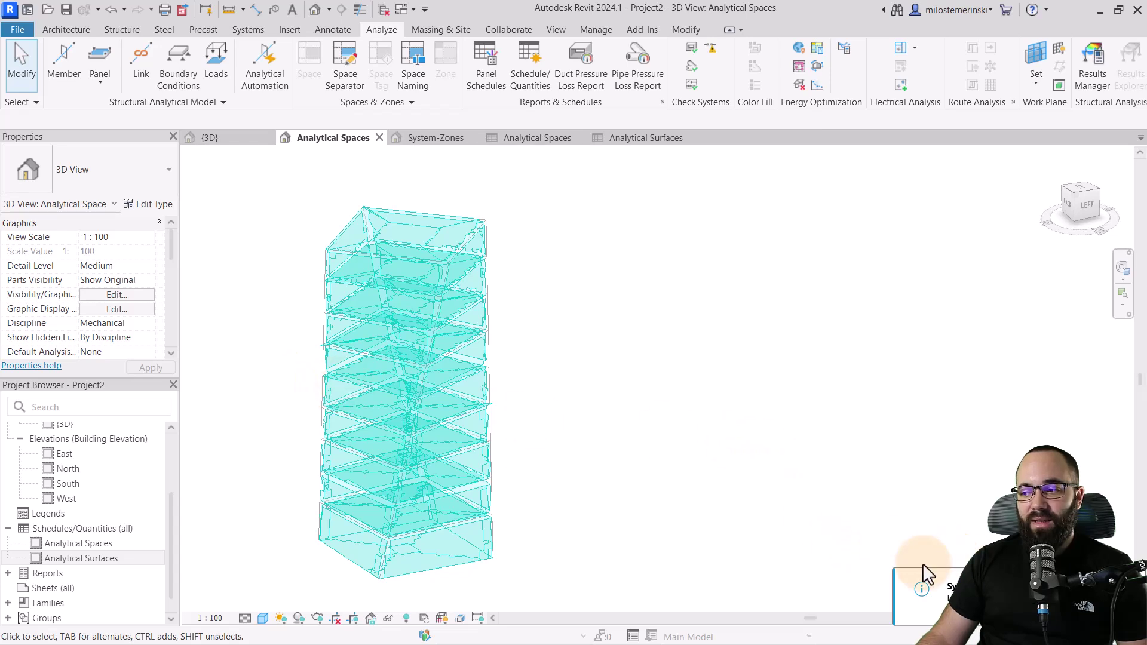
Step: Expand Reports > Analysis Reports in the Project Browser and open the Analysis Report
scroll(95, 469, down, 1)
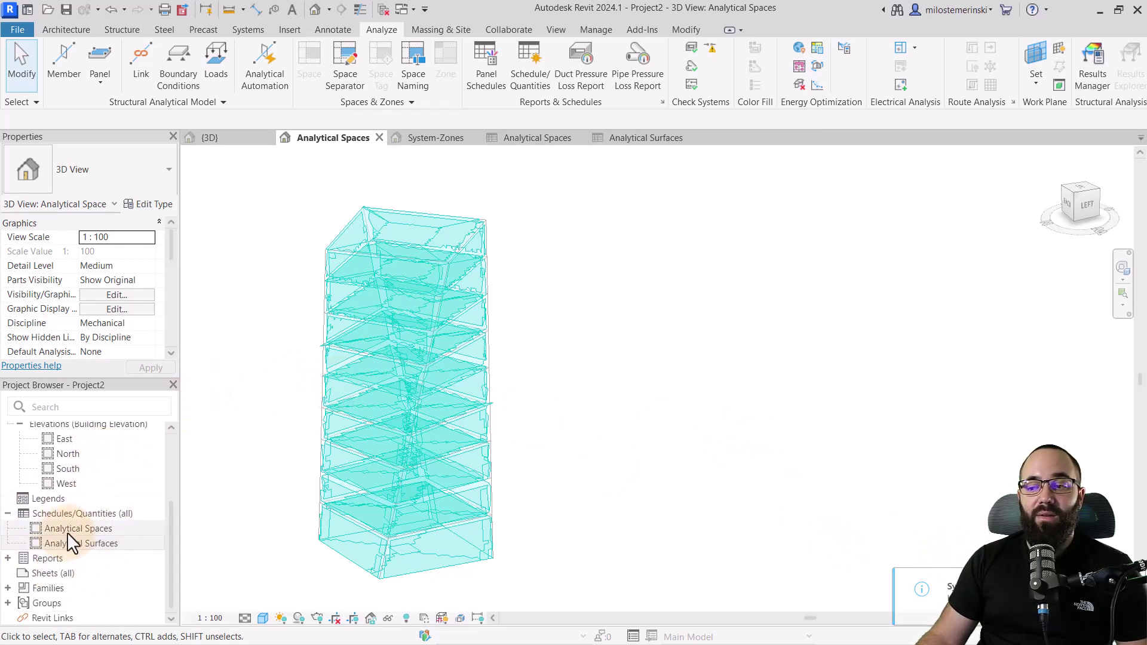
scroll(71, 518, up, 3)
scroll(71, 519, down, 3)
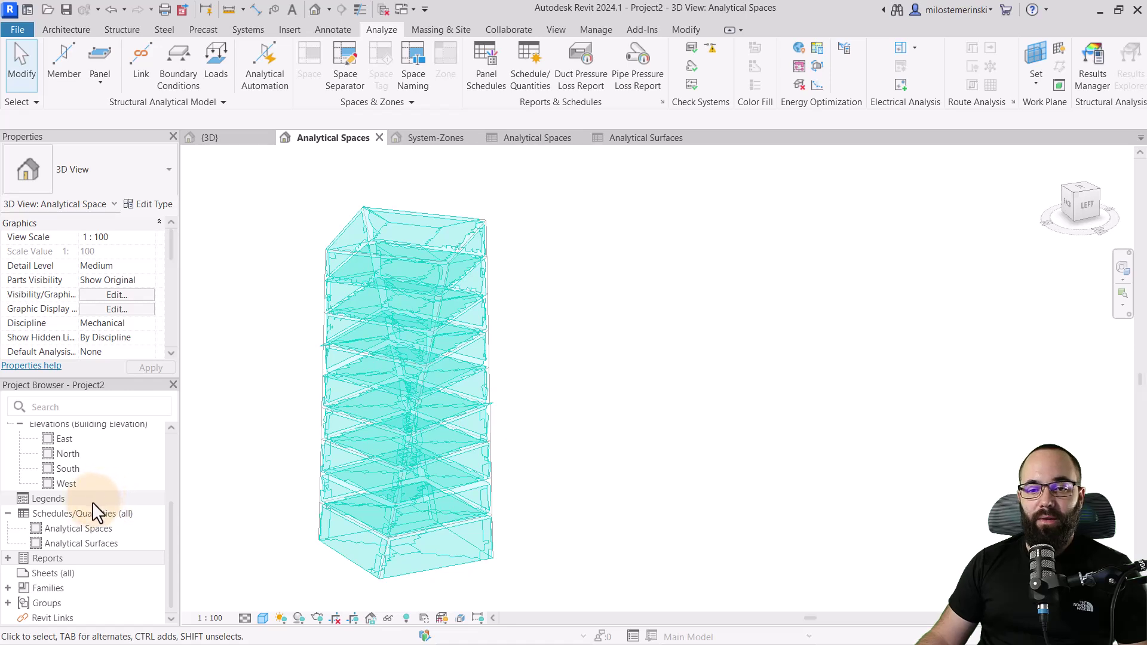
click(45, 557)
click(8, 558)
scroll(79, 534, down, 1)
click(24, 560)
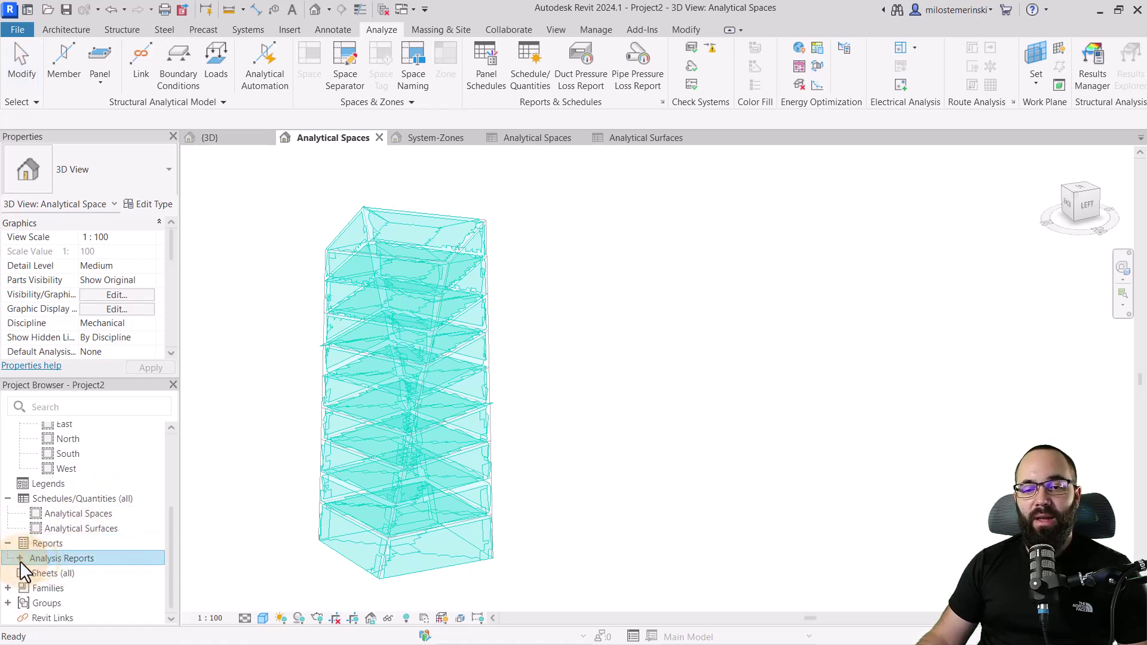
click(19, 560)
scroll(77, 554, down, 1)
double_click(74, 558)
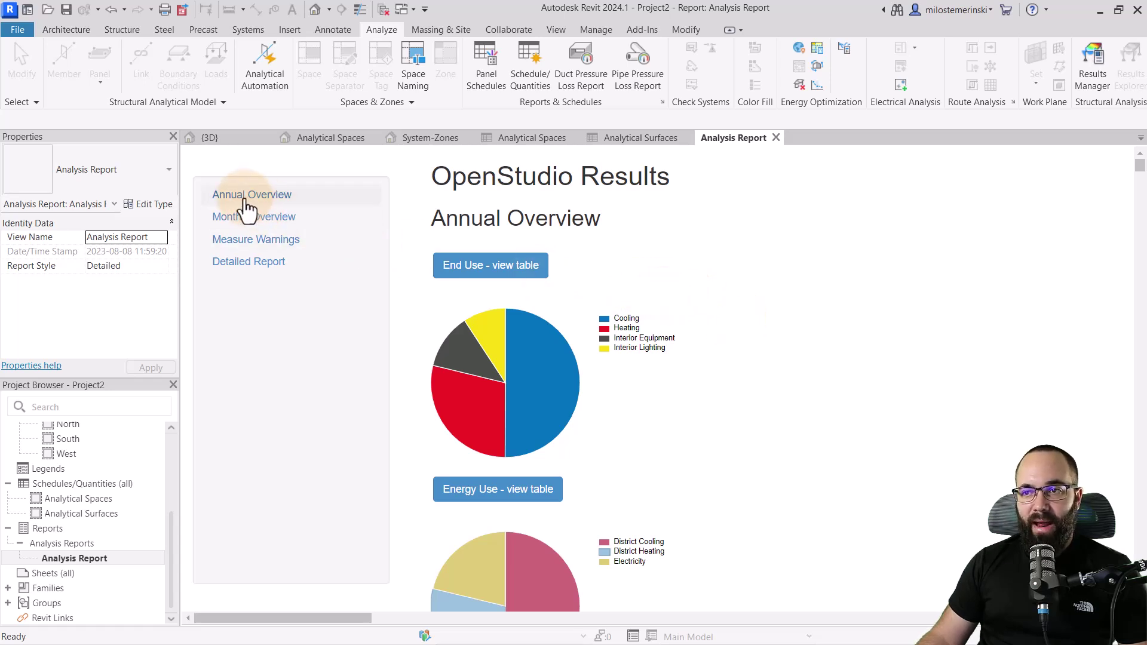
Step: Browse the report's Annual Overview, Monthly Overview, Measure Warnings and Detailed Report sections
click(246, 197)
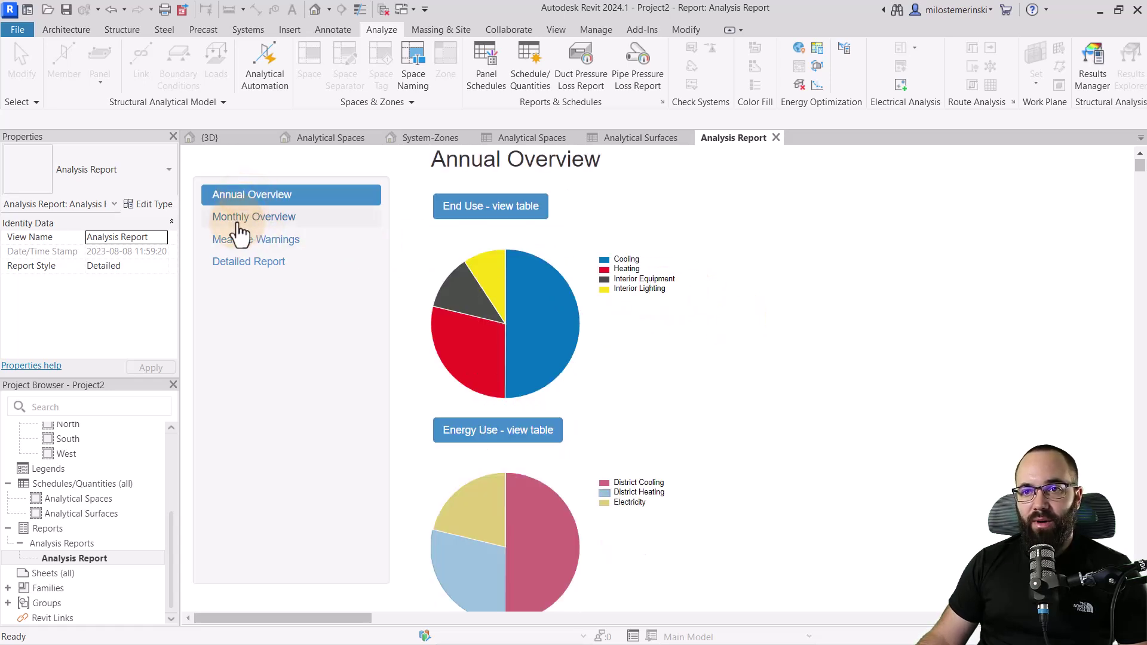
click(239, 221)
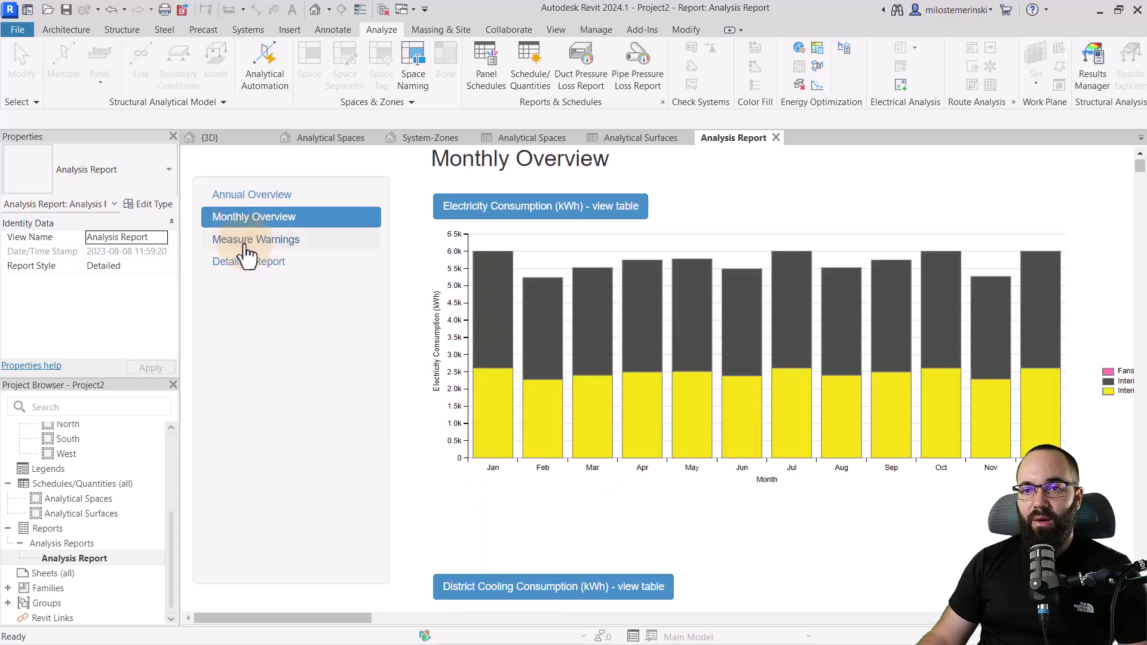
click(247, 252)
scroll(445, 338, down, 8)
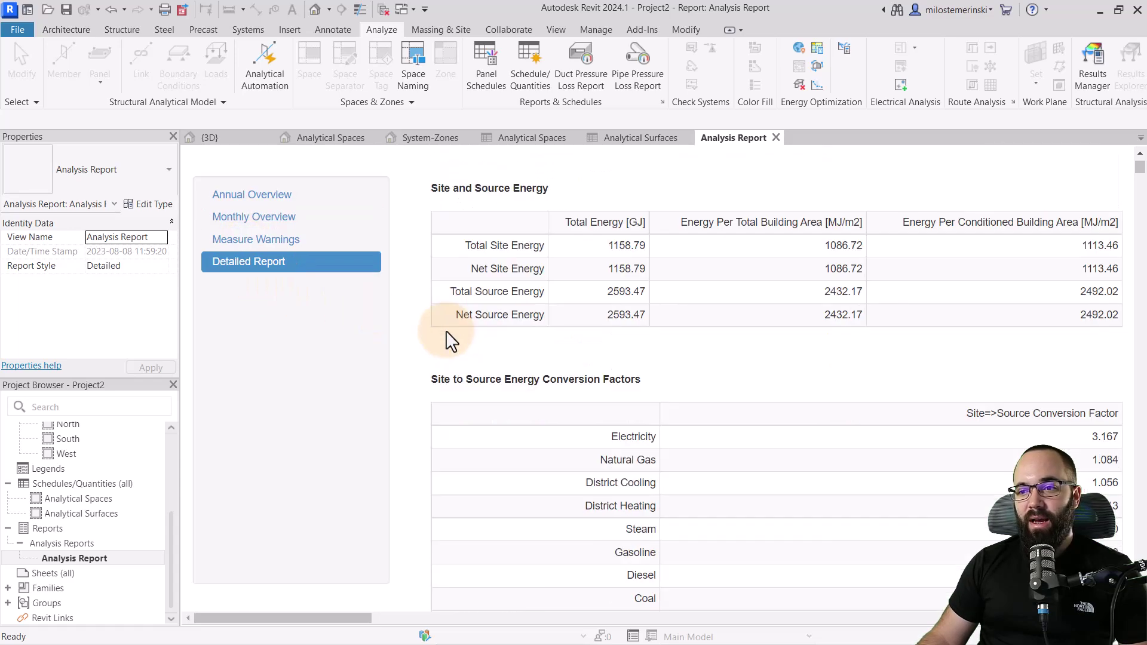
scroll(301, 297, up, 4)
click(251, 276)
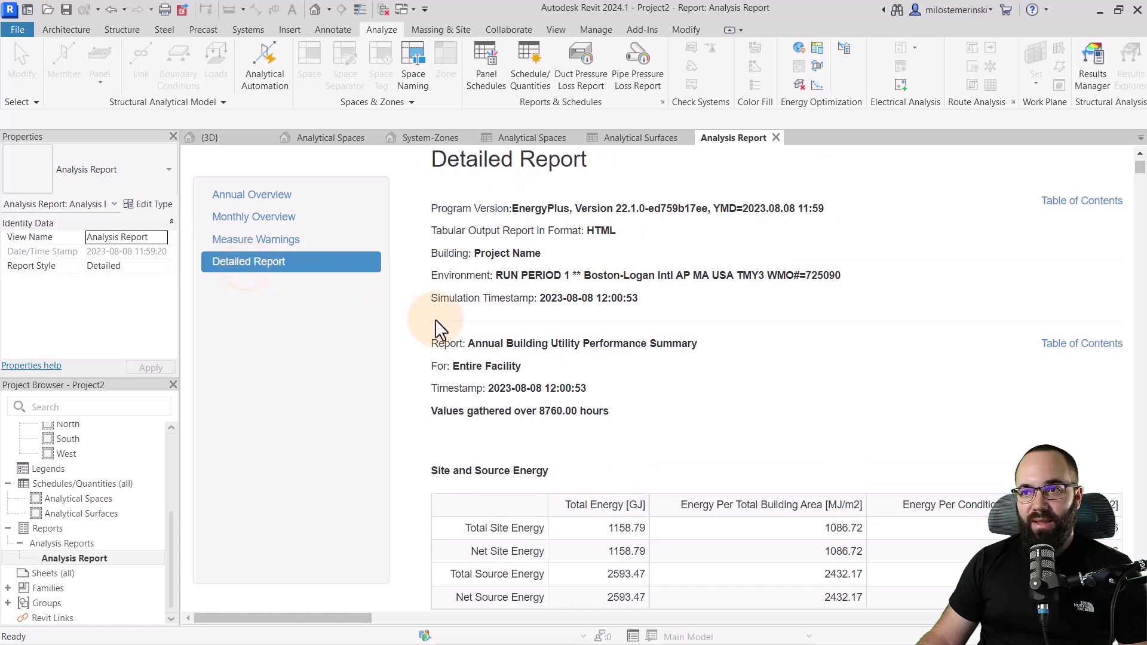
scroll(550, 350, up, 15)
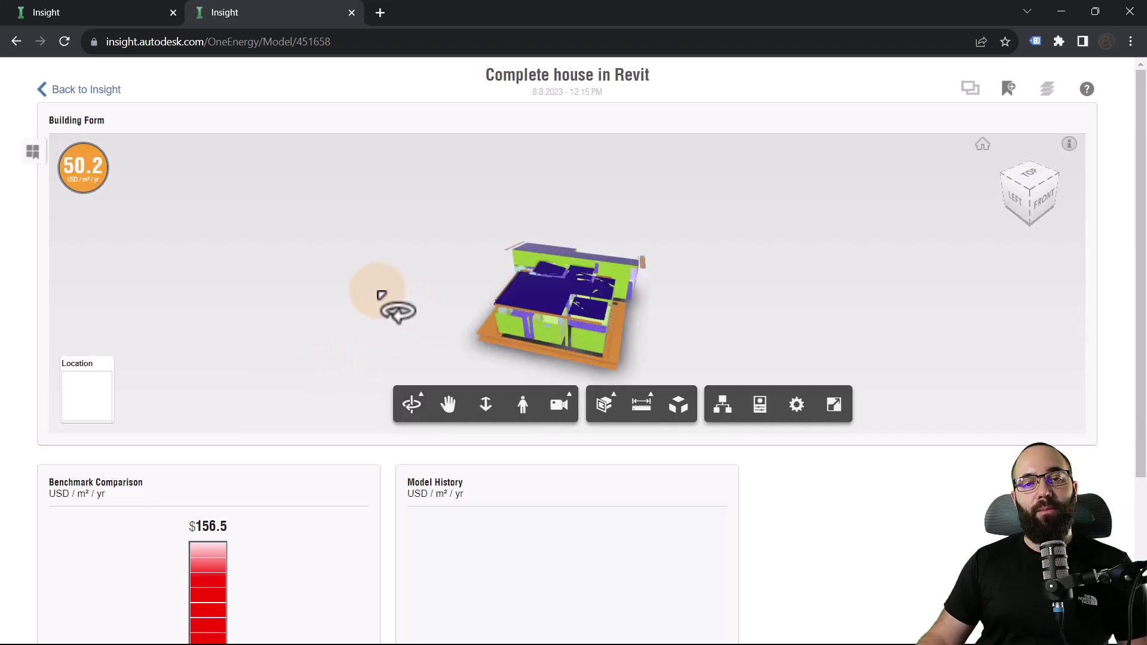
Step: Orbit the house in Insight and compare it with Revit's analytical spaces, selecting the Bathroom space
mouse_move(687, 349)
mouse_down()
mouse_move(519, 308)
mouse_move(346, 320)
mouse_move(635, 343)
mouse_move(687, 335)
mouse_up()
drag(968, 14, 0, 251)
shift+middle_drag(648, 487, 393, 403)
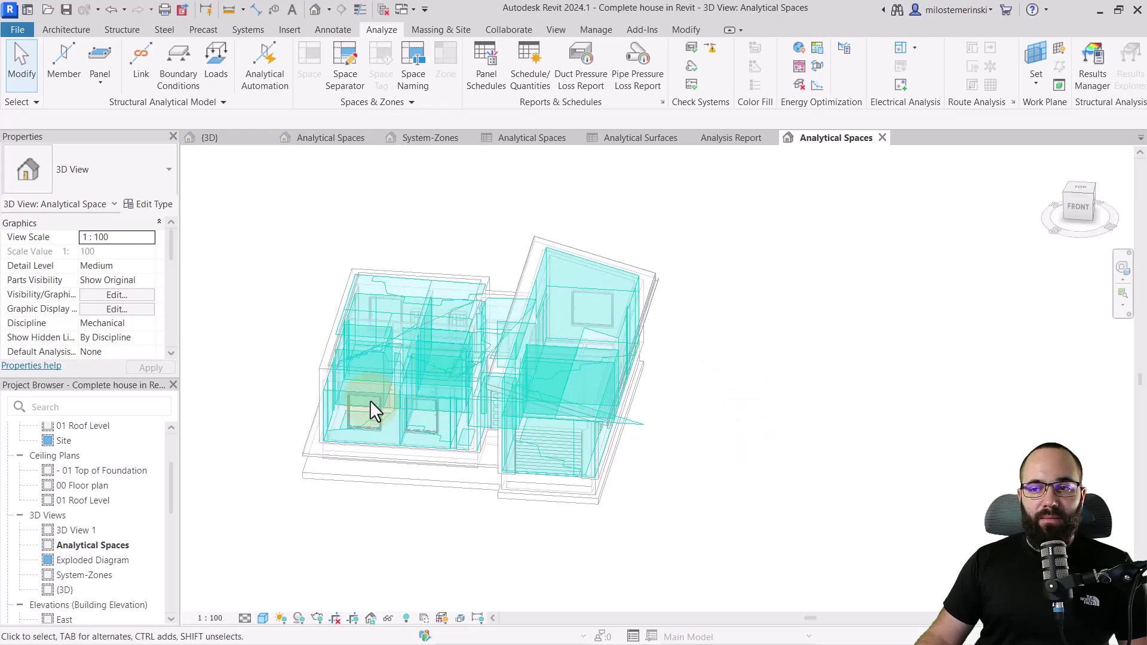
click(370, 397)
shift+middle_drag(443, 468, 340, 417)
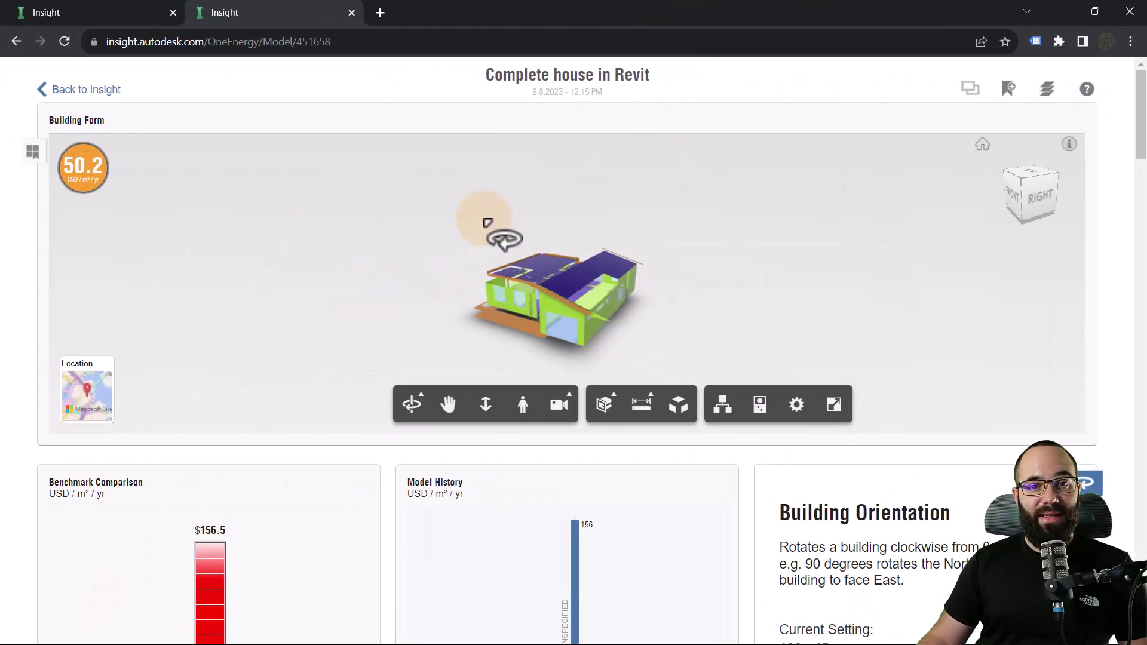
drag(488, 222, 646, 311)
scroll(421, 294, up, 2)
scroll(421, 294, down, 2)
scroll(621, 358, up, 3)
scroll(748, 483, down, 5)
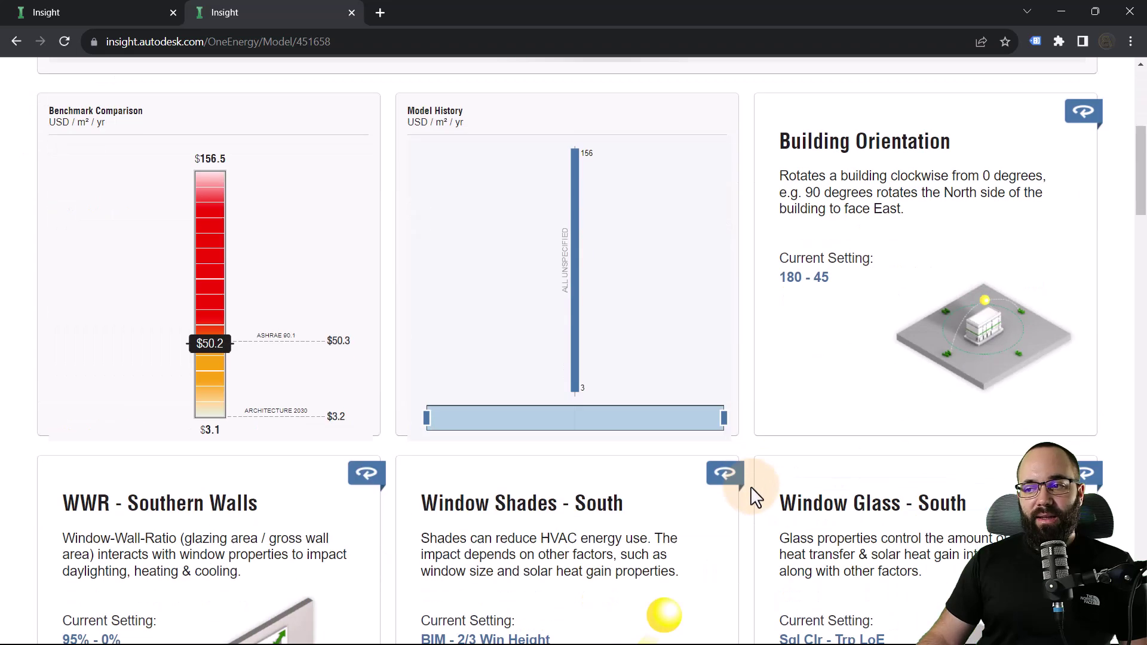
scroll(768, 417, down, 3)
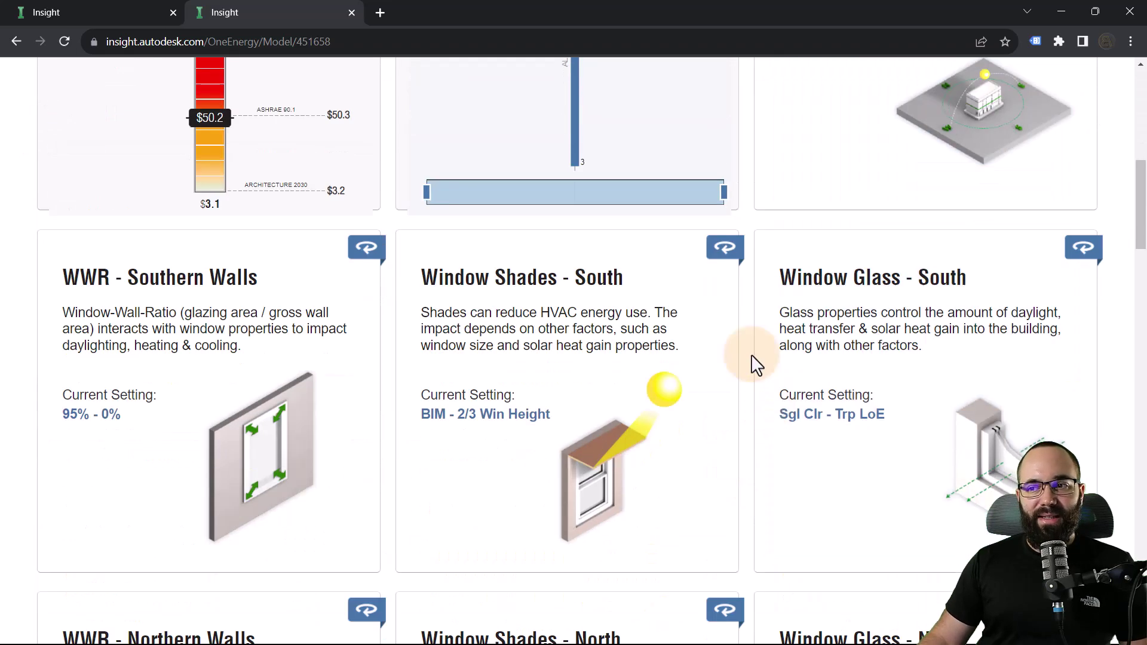
click(725, 248)
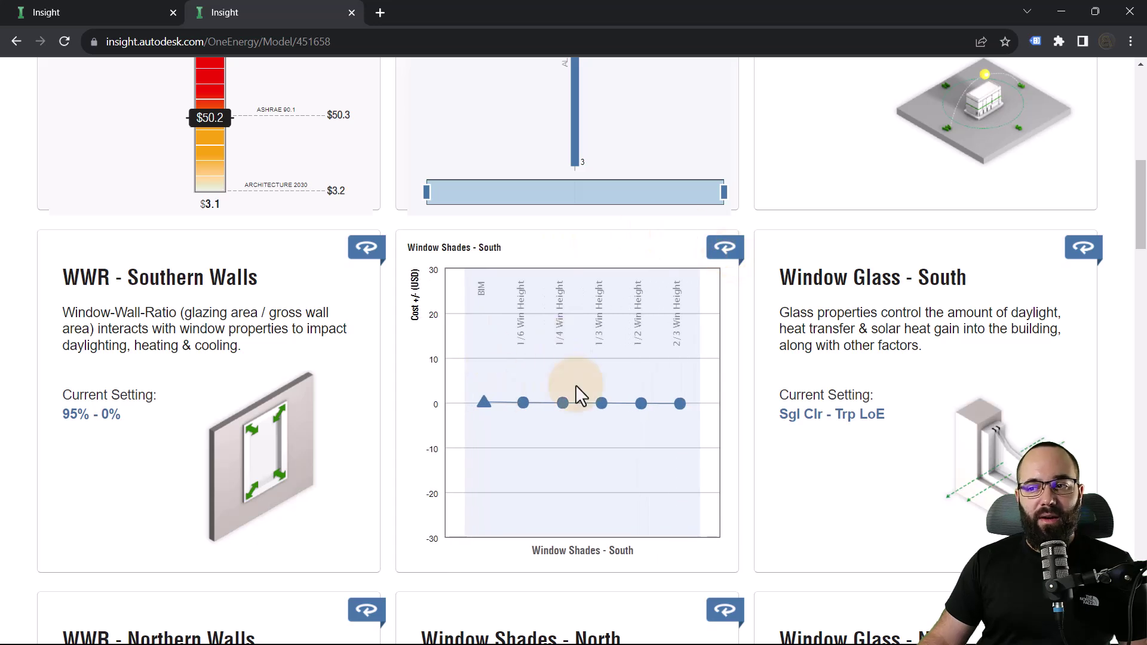
click(366, 248)
click(366, 251)
click(732, 249)
click(1083, 248)
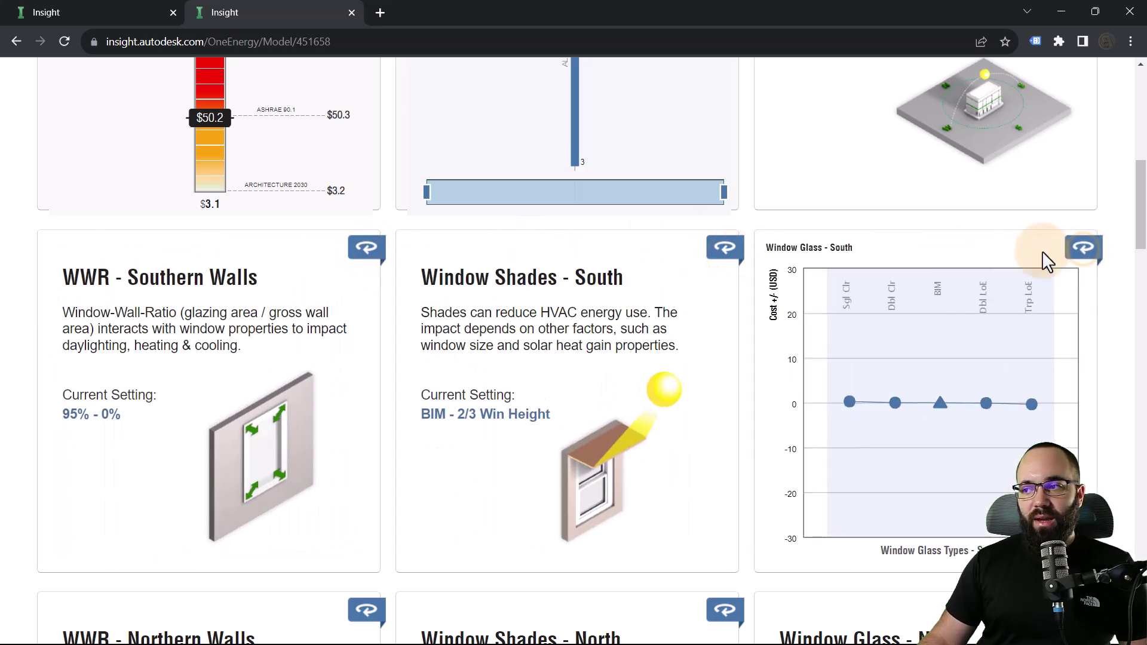
click(1083, 247)
scroll(607, 312, down, 5)
scroll(418, 334, down, 2)
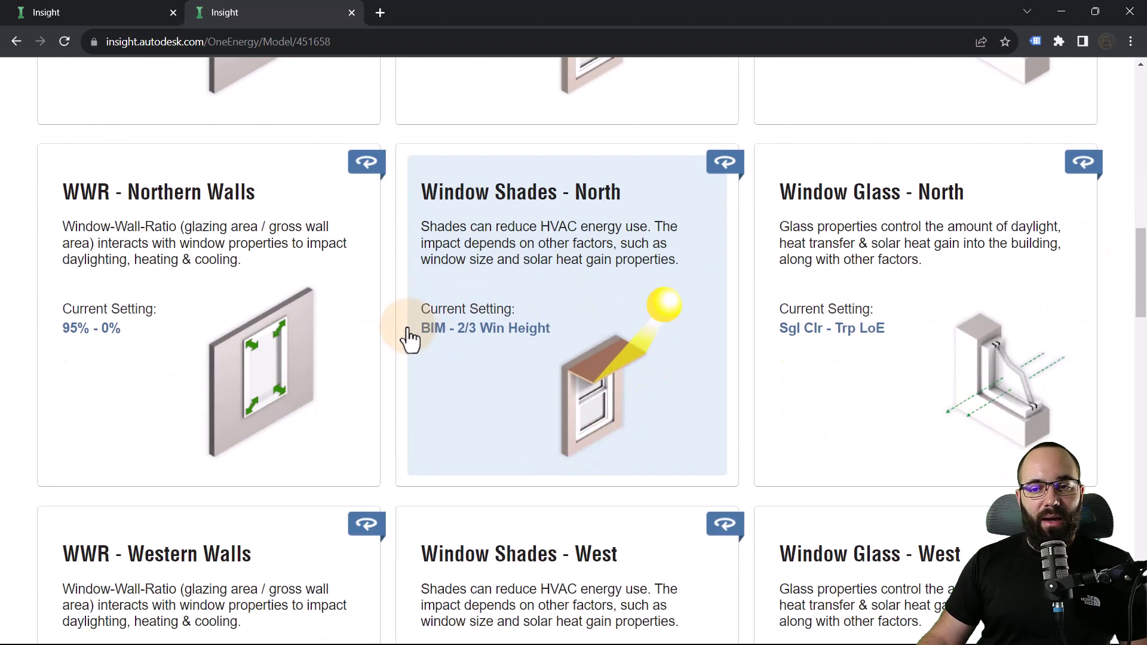
click(368, 165)
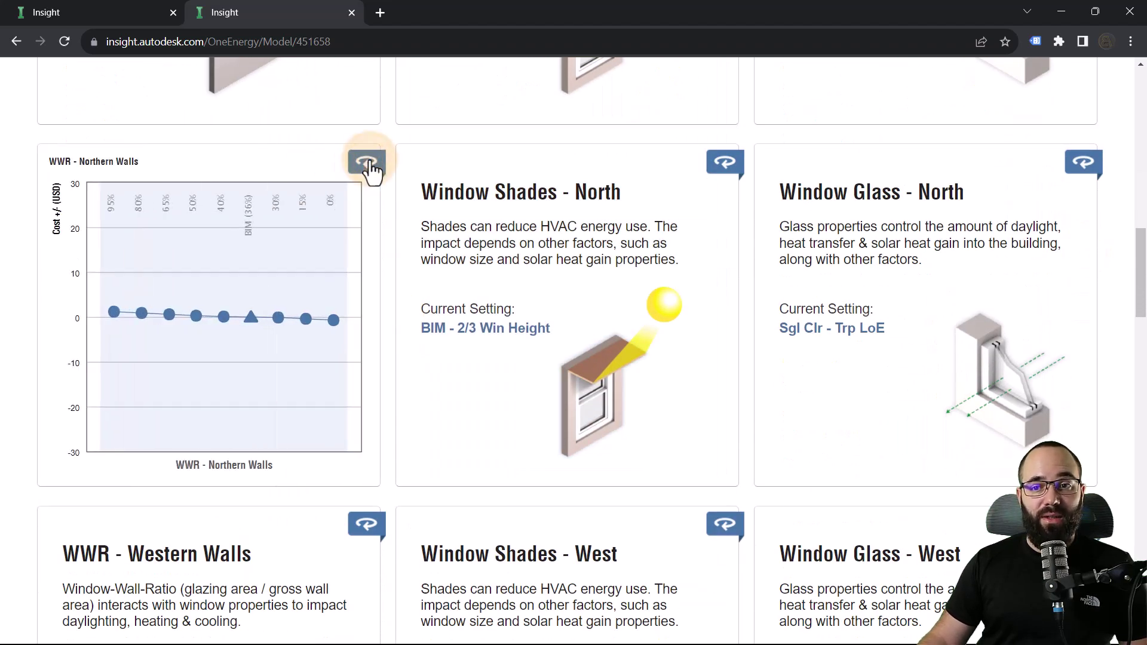
click(368, 164)
click(732, 173)
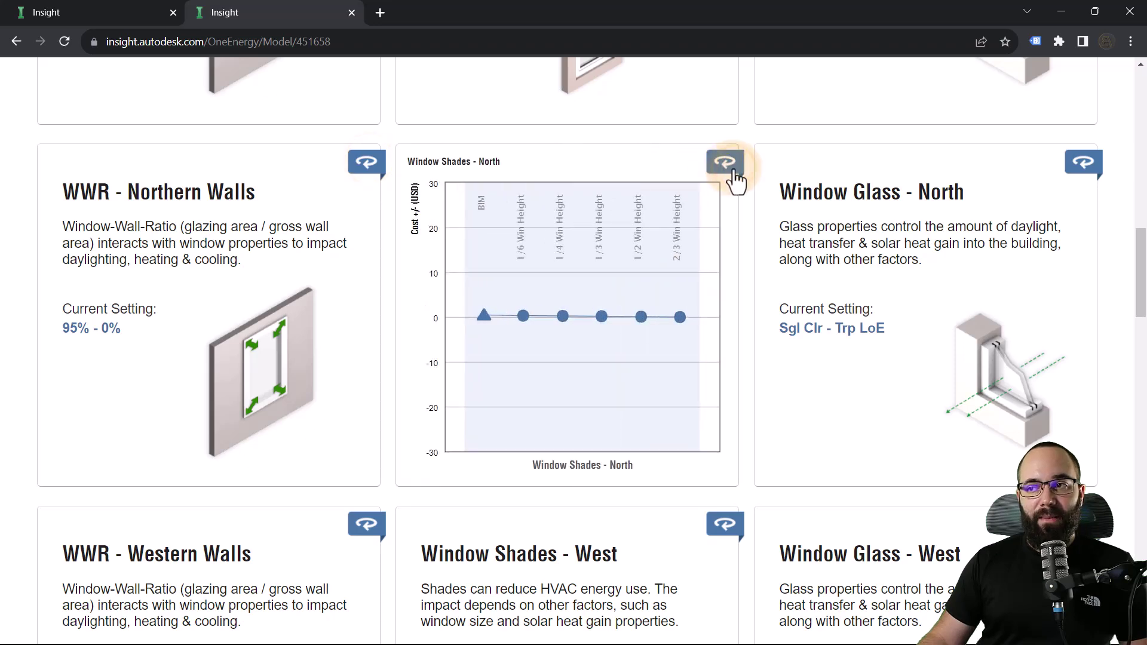
click(734, 177)
key(Home)
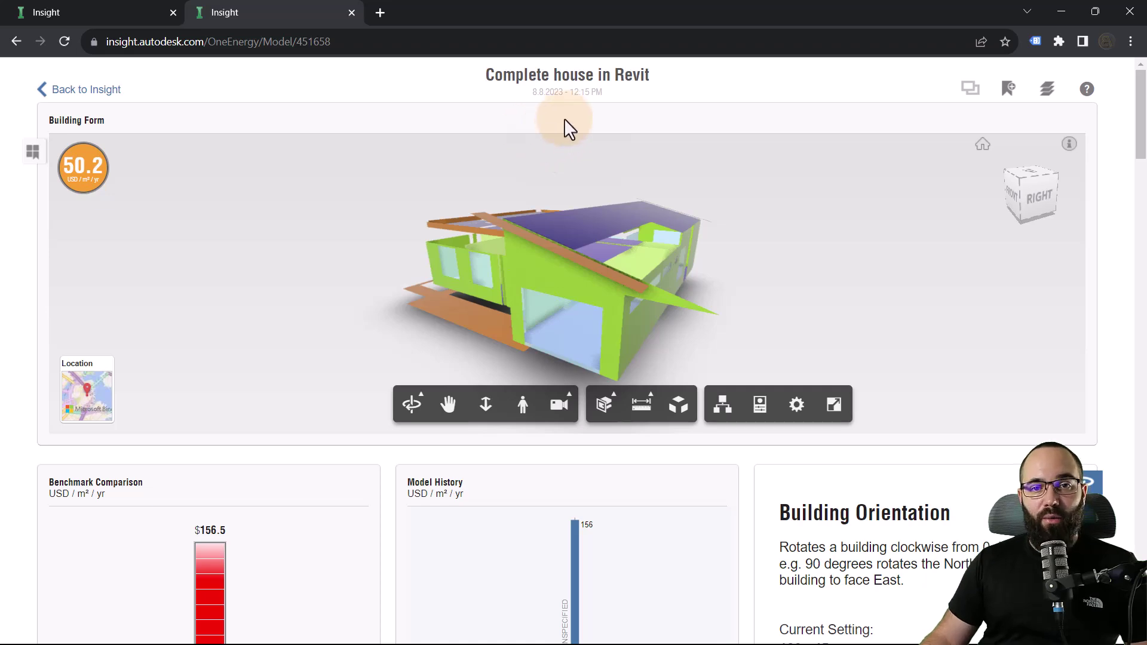
Step: Minimize the browser to bring back Revit's Analytical Spaces 3D view of the house
click(1051, 9)
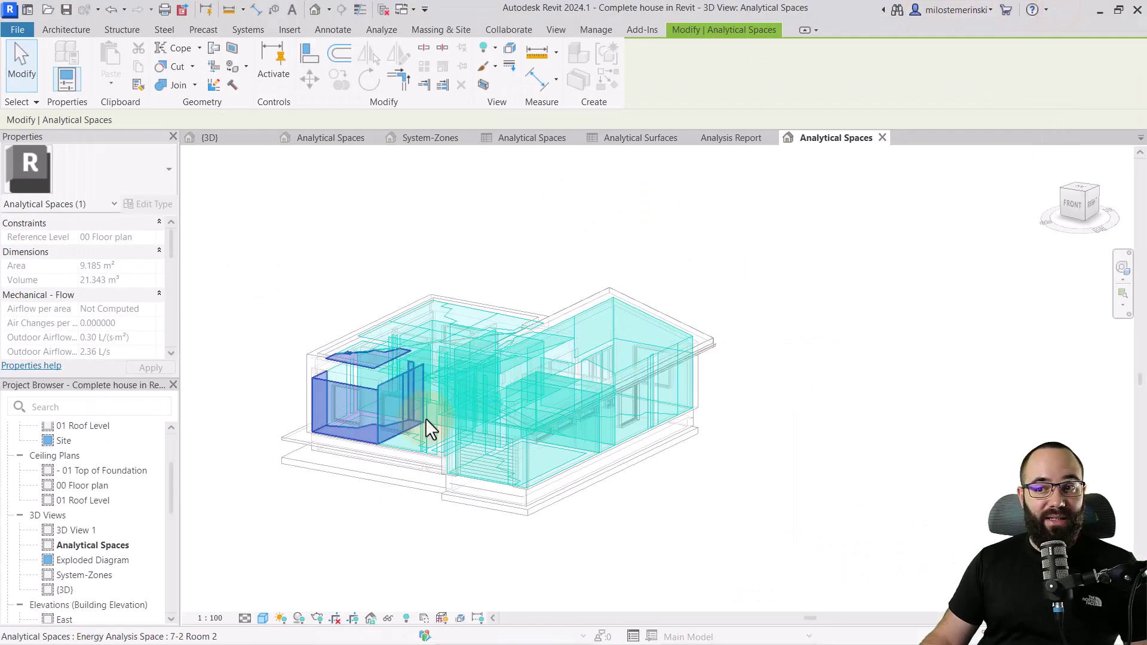